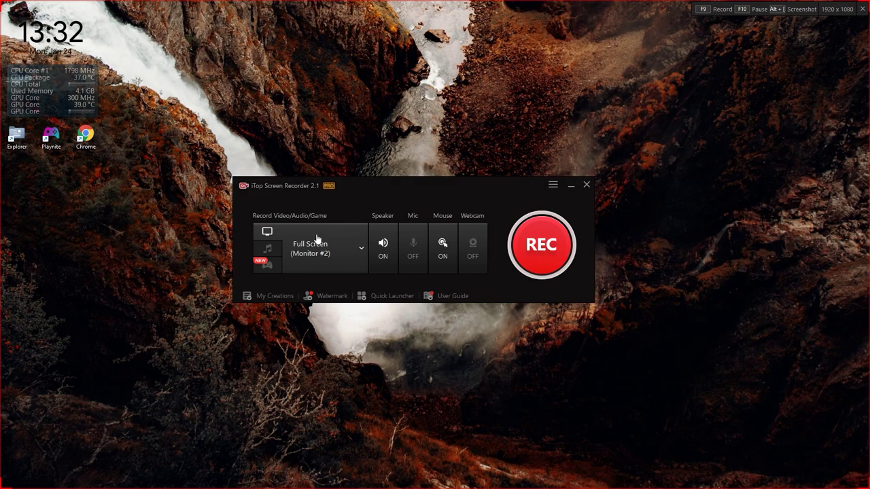
- Open the recorder settings and examine the General and Record options, including save location, mouse effects, countdown and hardware acceleration
left_click(552, 186)
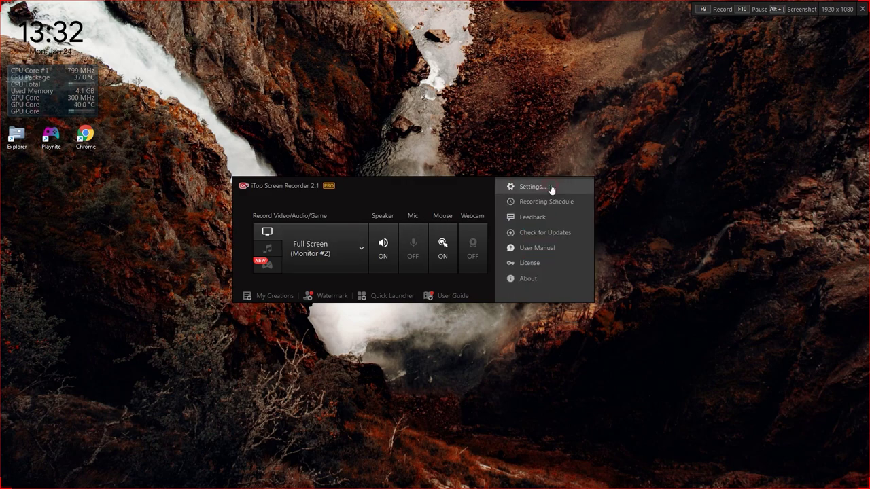
left_click(537, 187)
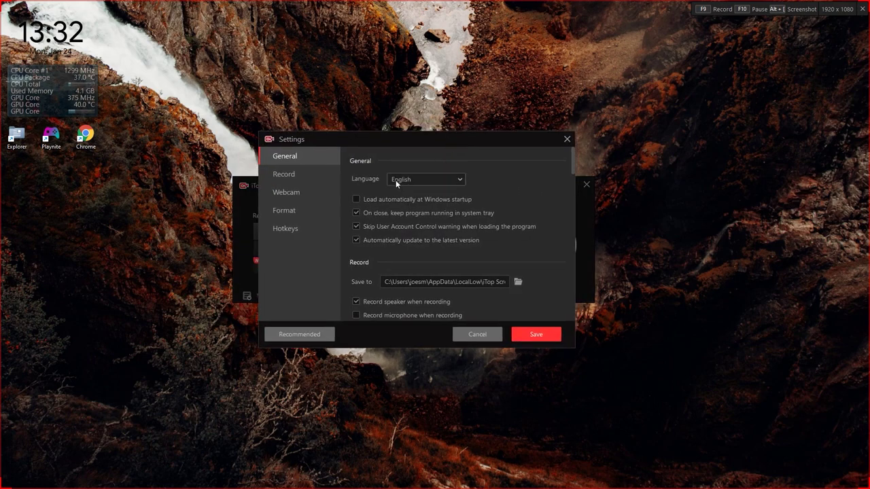
scroll(466, 212, "down", 3)
scroll(471, 234, "up", 3)
left_click(286, 174)
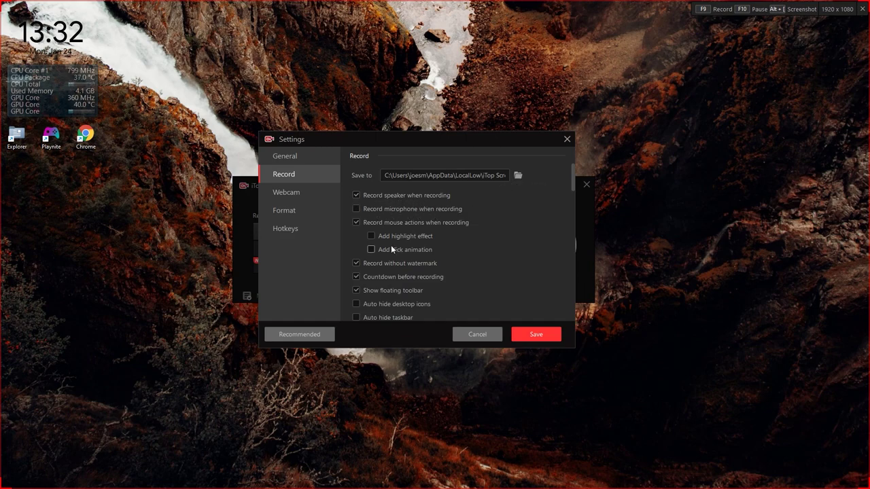
scroll(405, 231, "down", 1)
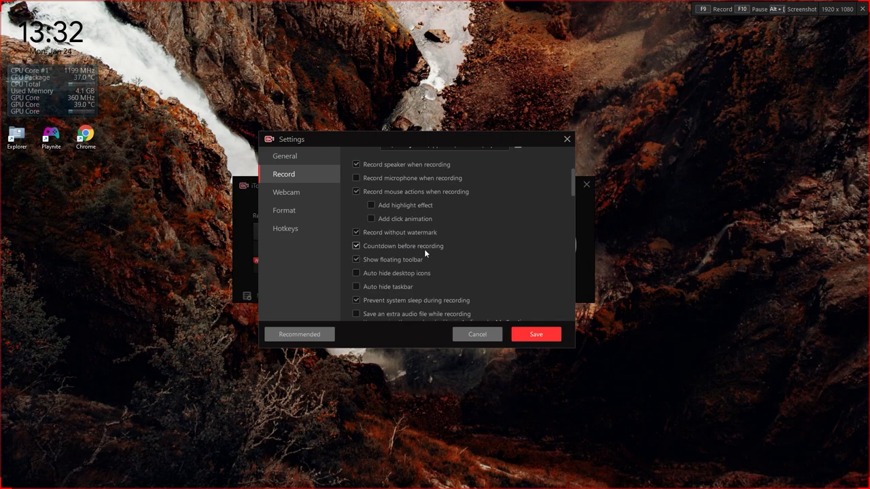
scroll(418, 248, "up", 1)
scroll(407, 261, "down", 1)
scroll(430, 260, "down", 2)
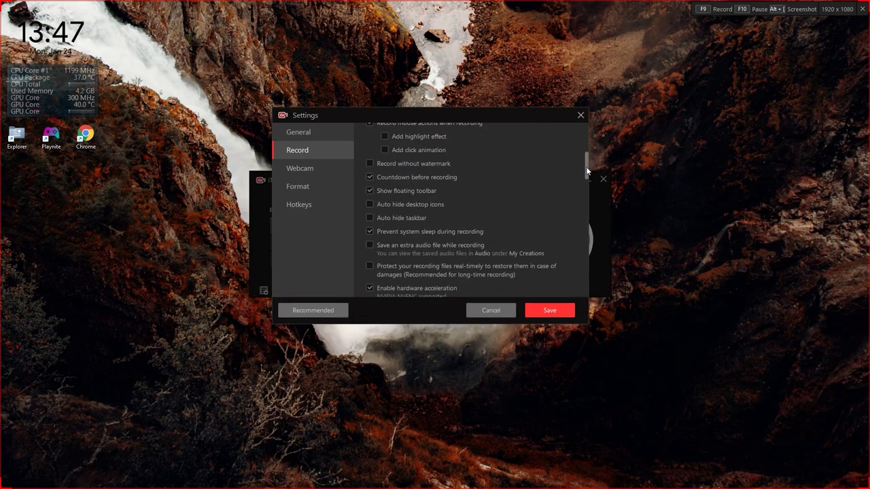
left_click_drag(586, 167, 587, 179)
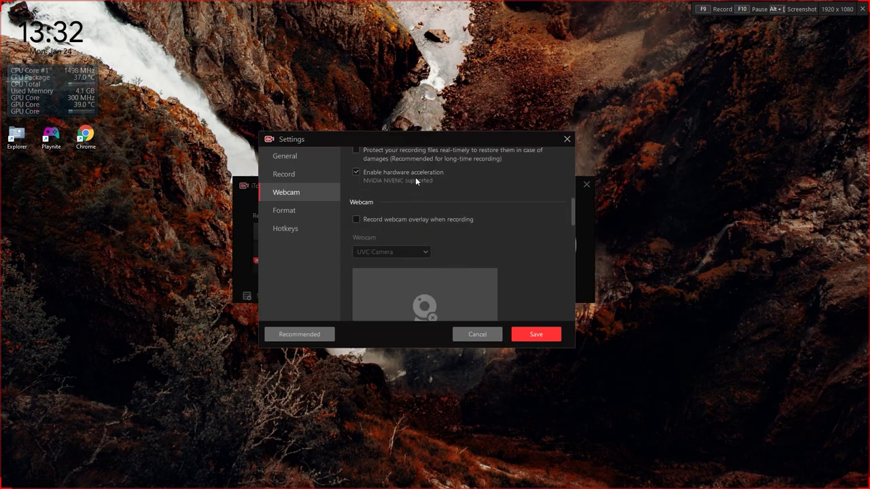
- Preview the UVC Camera by briefly enabling the webcam overlay, and examine the overlay position and size settings
scroll(423, 197, "down", 1)
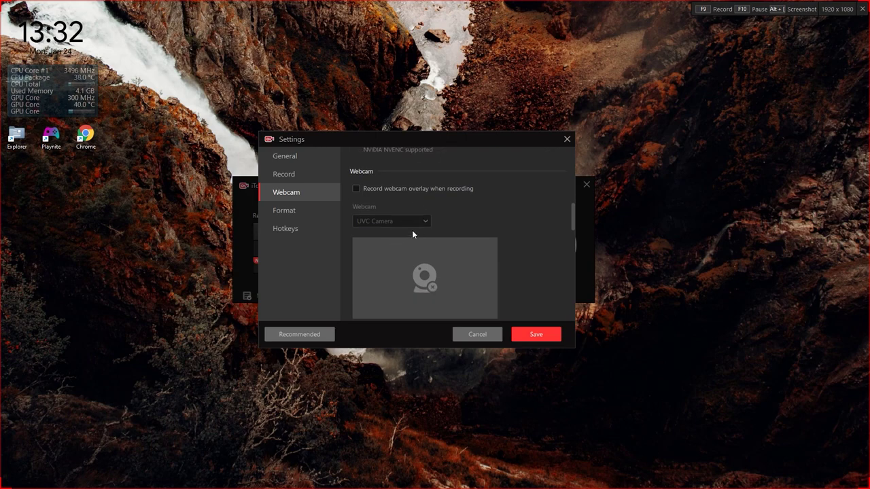
left_click(357, 188)
scroll(509, 234, "down", 1)
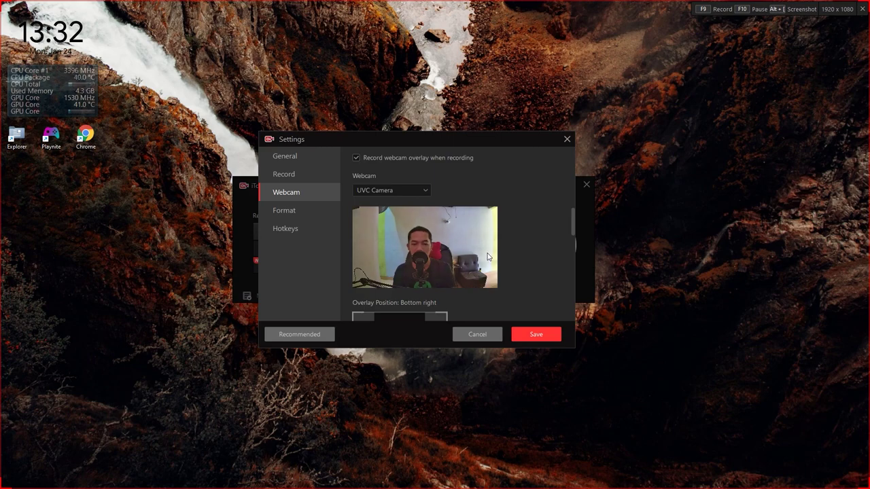
left_click(357, 157)
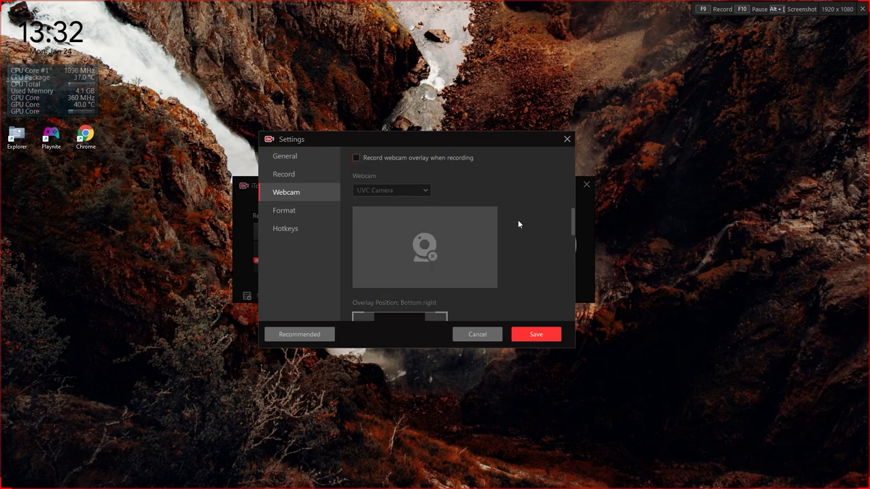
scroll(522, 234, "down", 2)
scroll(505, 235, "down", 2)
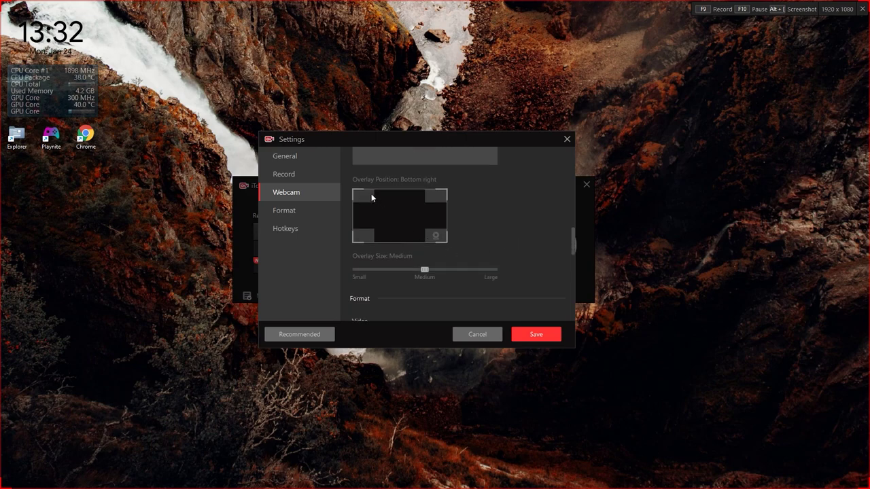
scroll(494, 243, "down", 1)
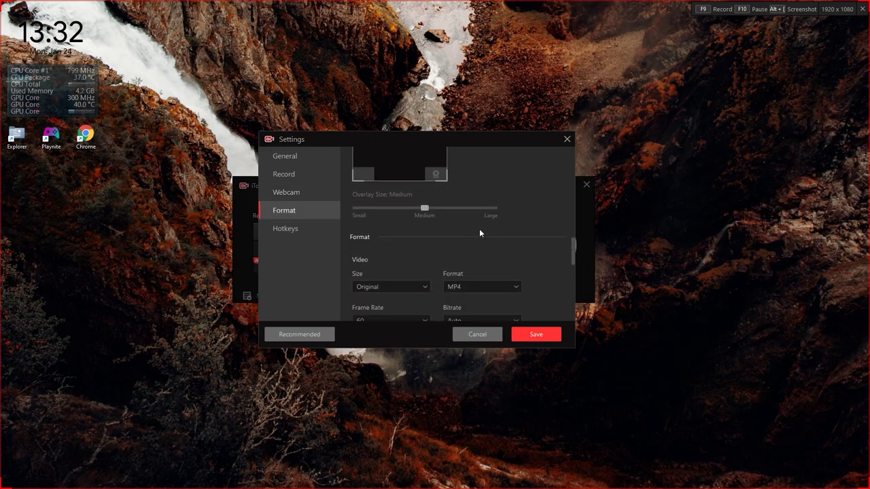
scroll(478, 228, "up", 1)
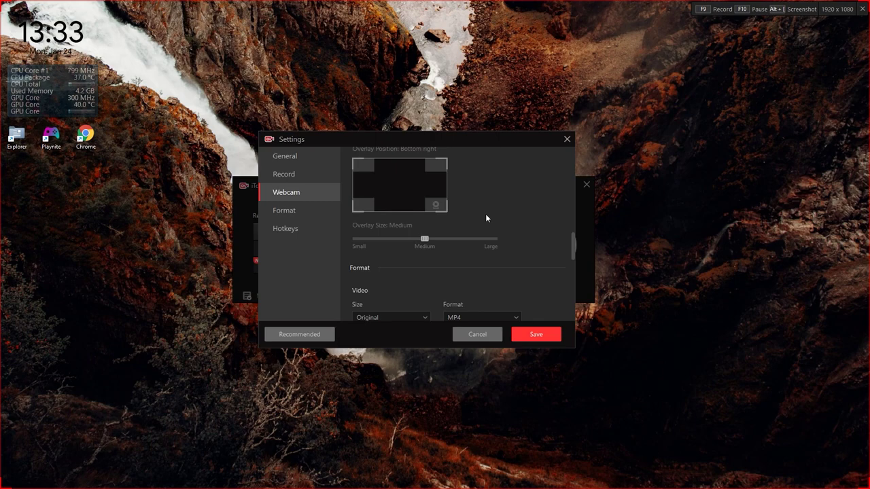
scroll(487, 218, "up", 1)
scroll(502, 238, "down", 5)
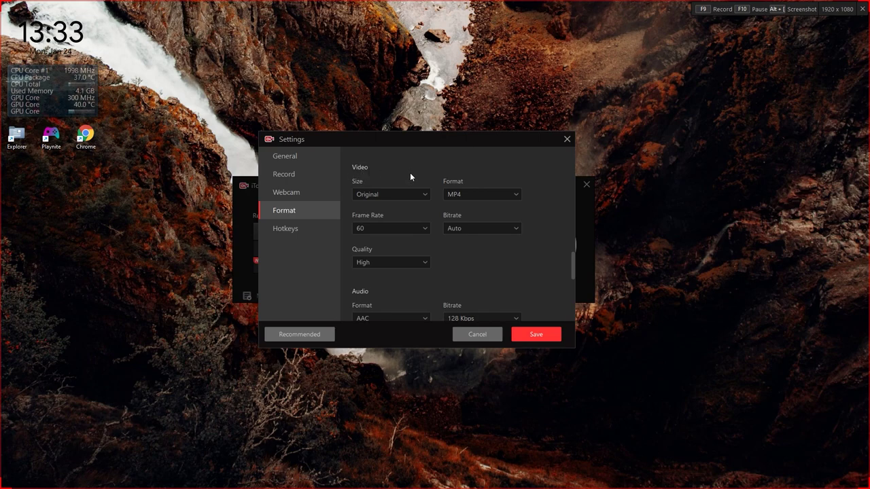
- Review the video output choices and select Original size, MP4 format and a frame rate of 60
scroll(409, 176, "up", 1)
scroll(409, 191, "down", 1)
left_click(417, 198)
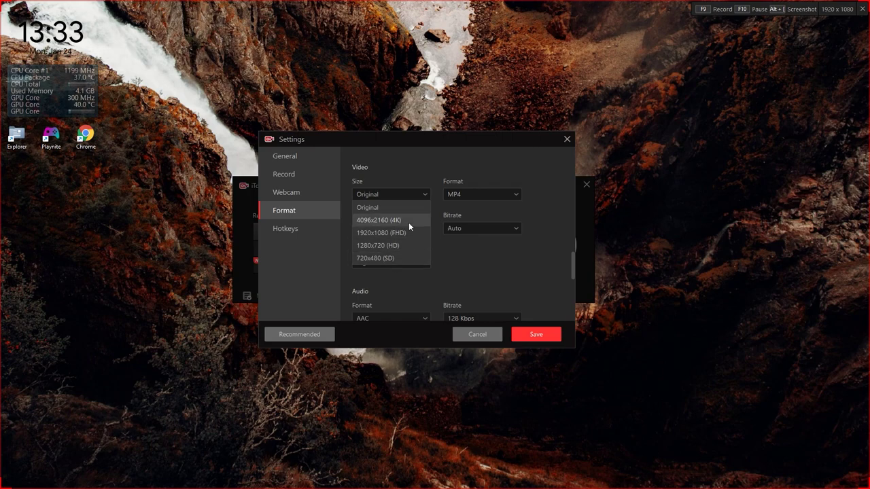
left_click(390, 207)
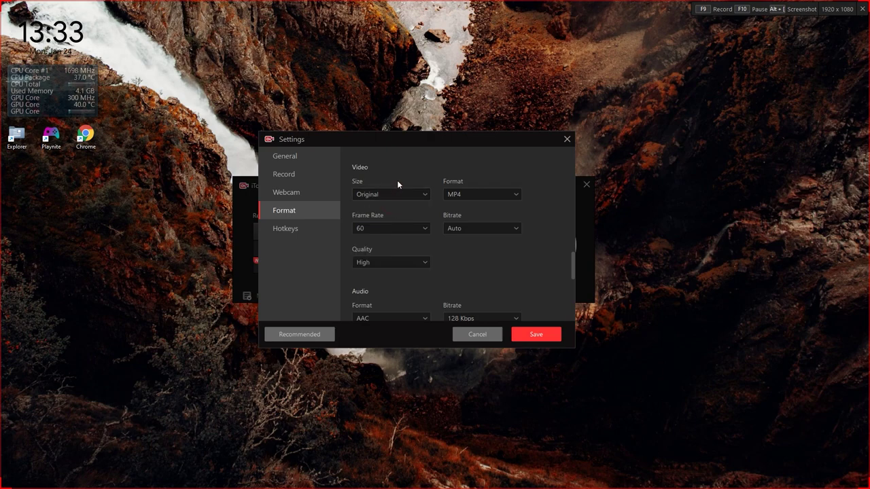
left_click(489, 195)
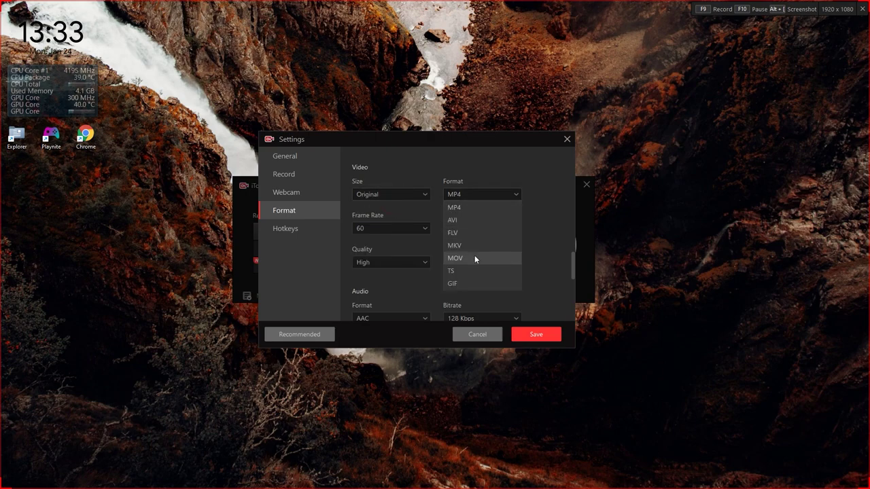
left_click(462, 207)
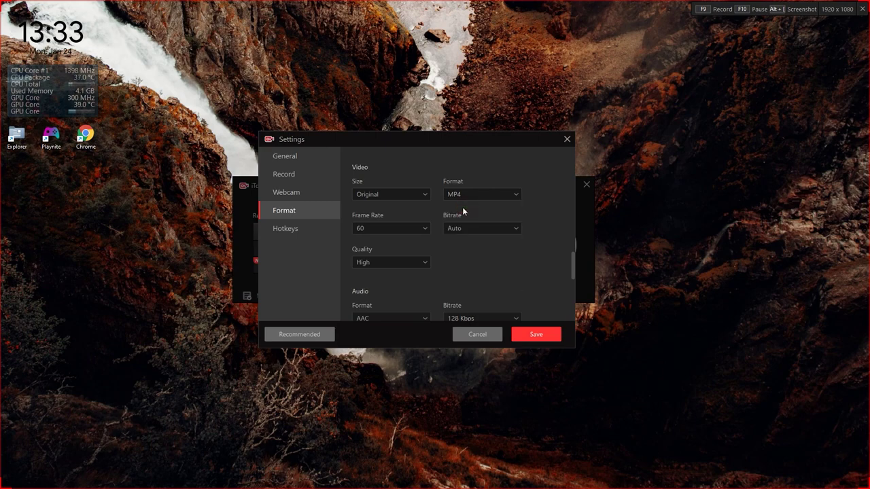
left_click(413, 230)
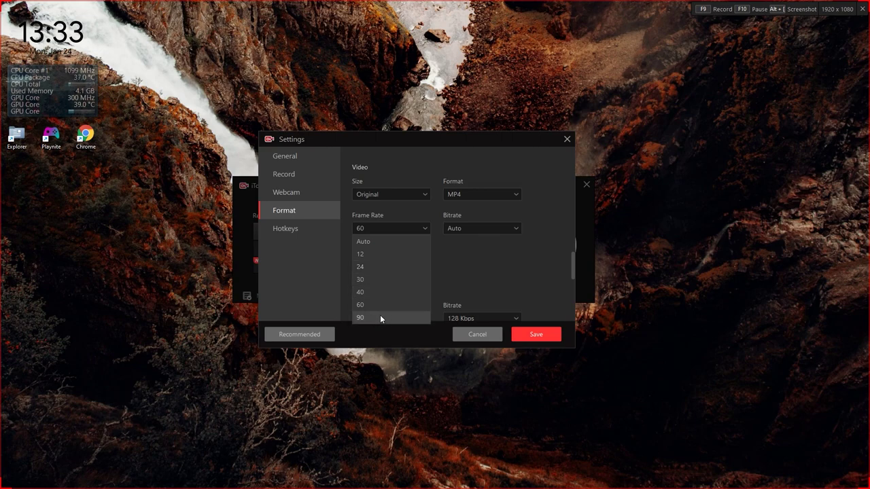
left_click(366, 305)
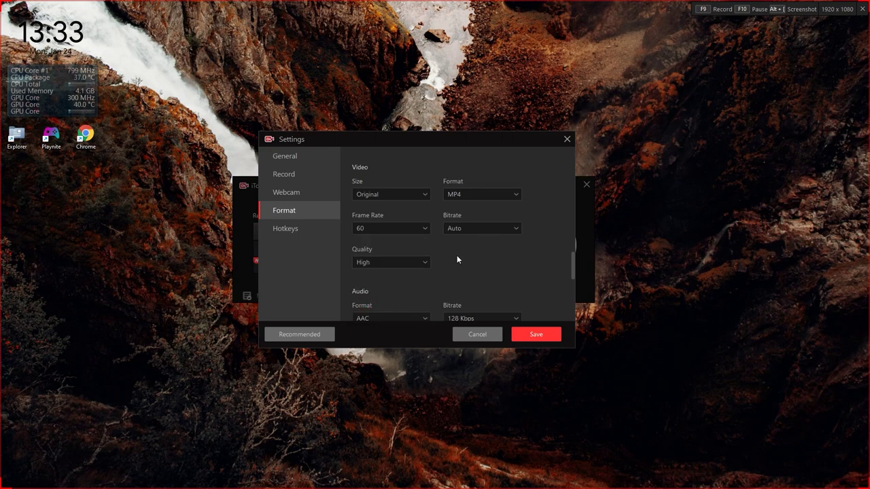
- Set the video bitrate to 8000 Kbps and choose High quality
left_click(495, 229)
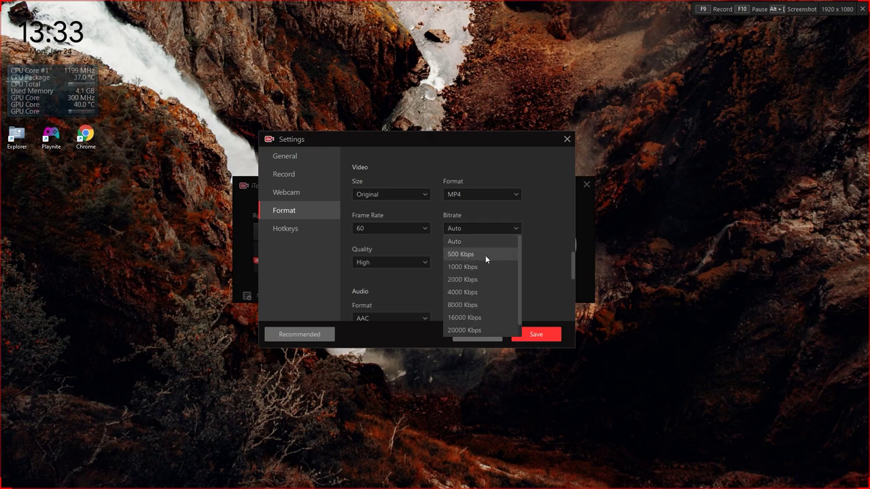
scroll(485, 255, "down", 1)
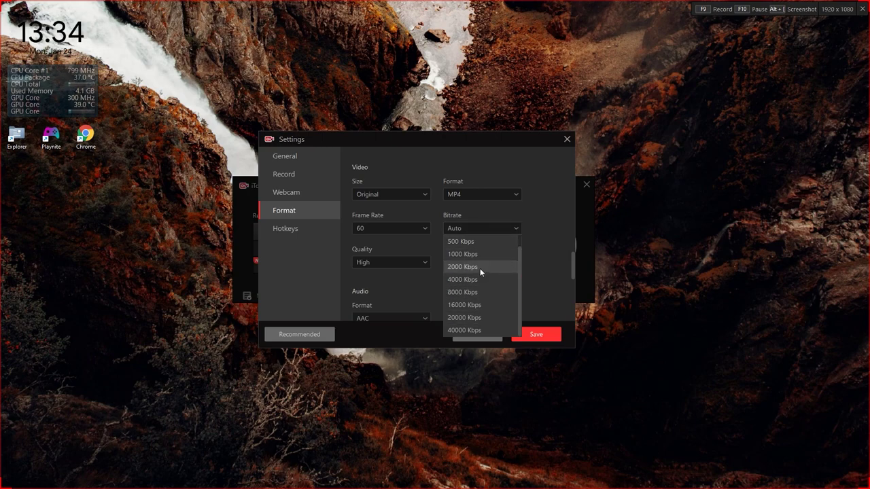
left_click(474, 293)
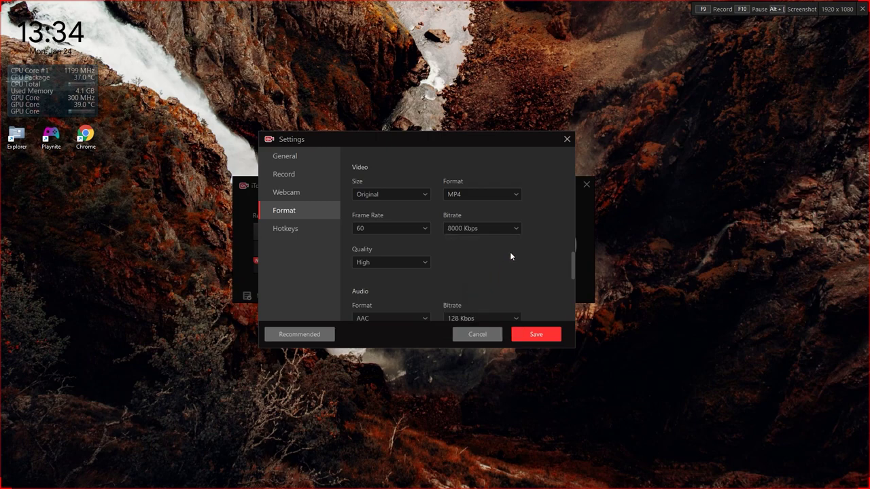
left_click(409, 262)
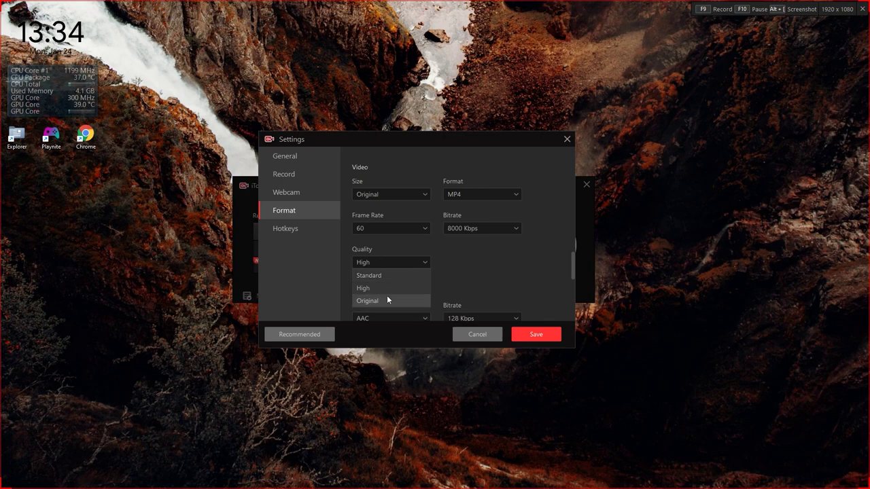
left_click(419, 288)
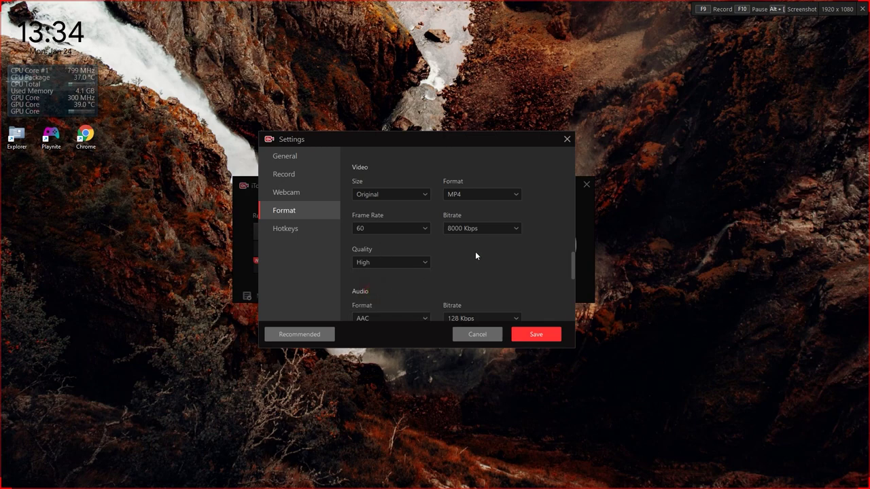
- Examine the available audio format, bitrate, frequency and channel options without changing them
scroll(453, 274, "down", 3)
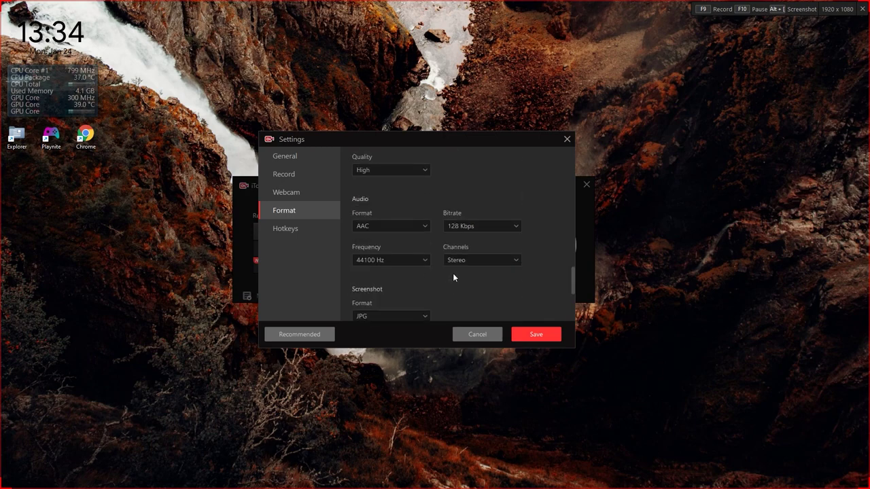
scroll(452, 271, "up", 1)
left_click(416, 229)
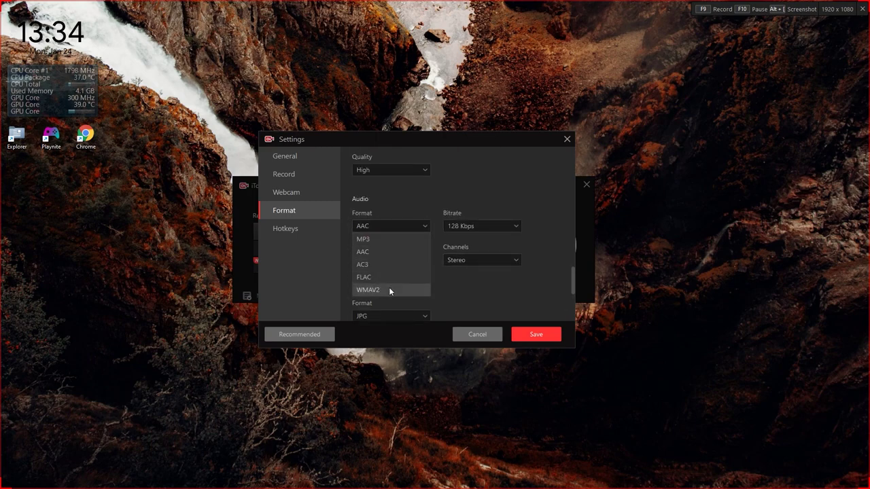
left_click(415, 226)
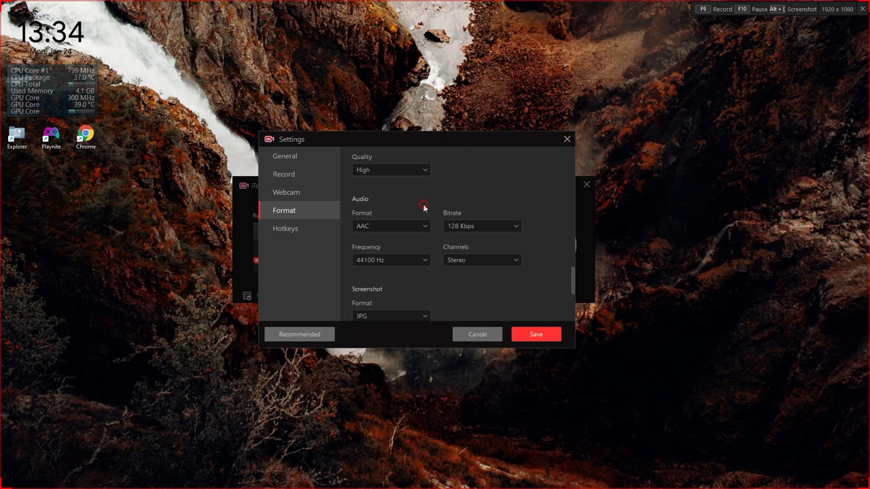
left_click(483, 227)
left_click(548, 193)
left_click(397, 260)
left_click(476, 259)
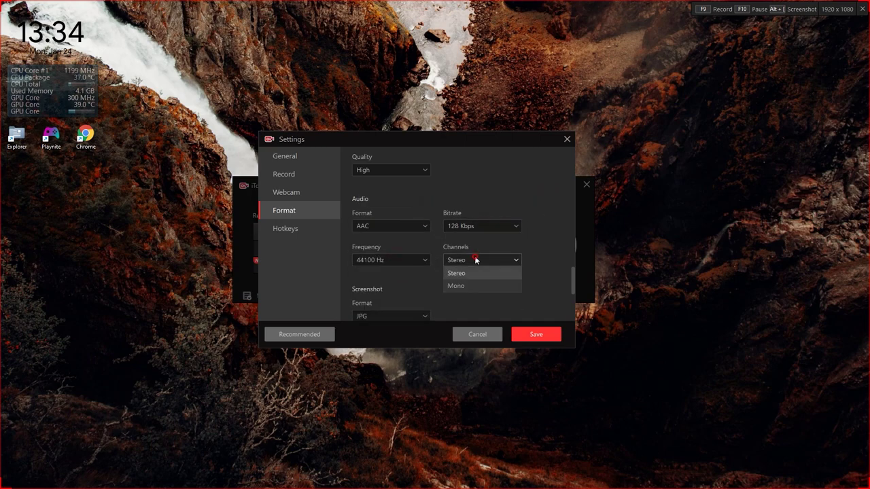
left_click(529, 246)
- Review the screenshot format options and the recording hotkeys, and save the settings
scroll(472, 251, "down", 3)
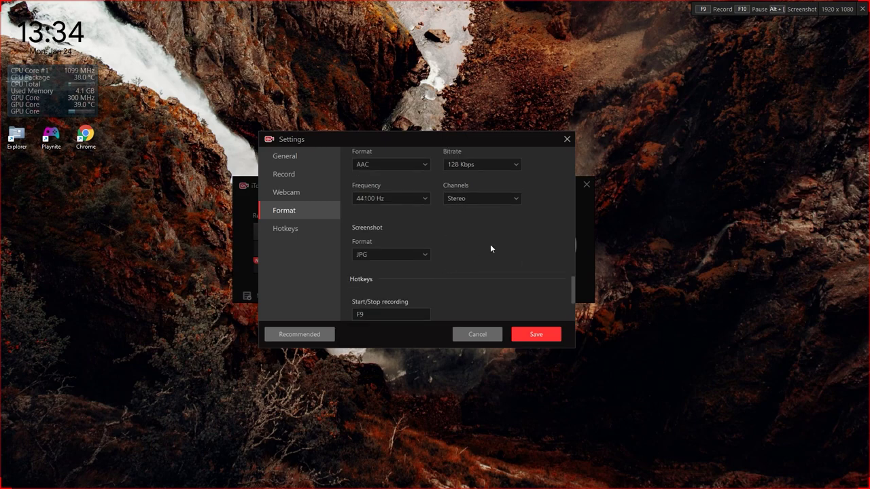
left_click(382, 193)
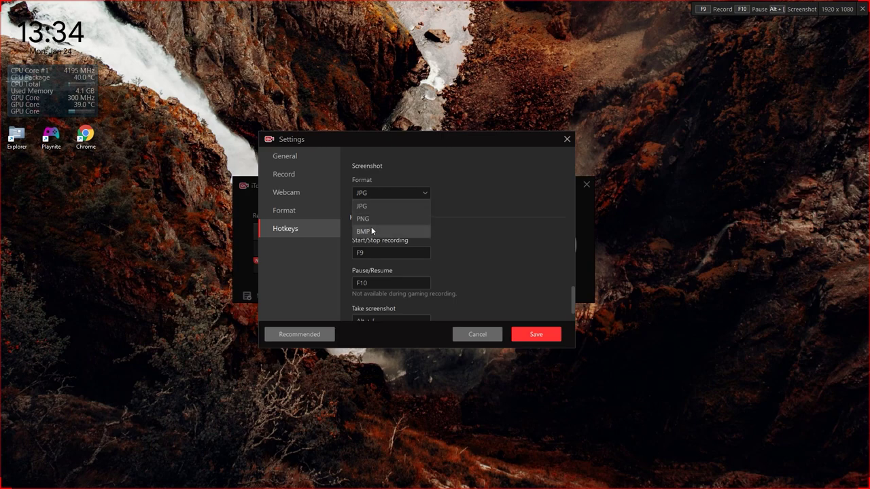
left_click(524, 208)
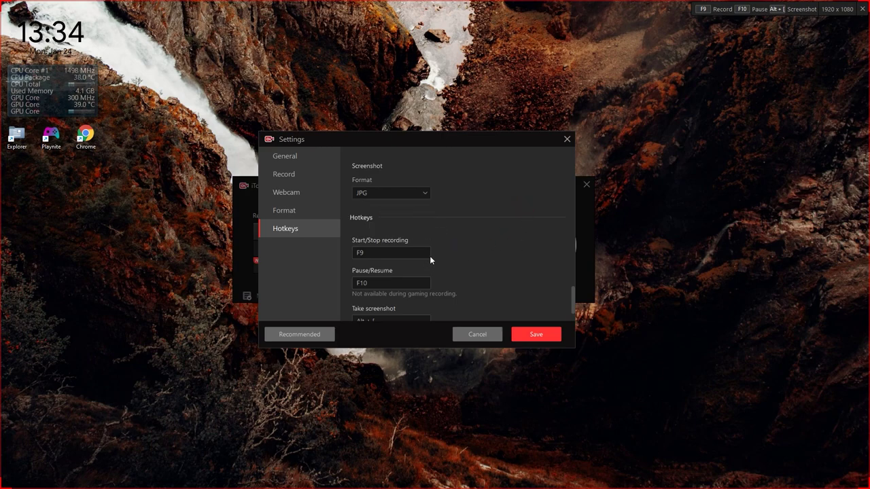
scroll(428, 258, "down", 3)
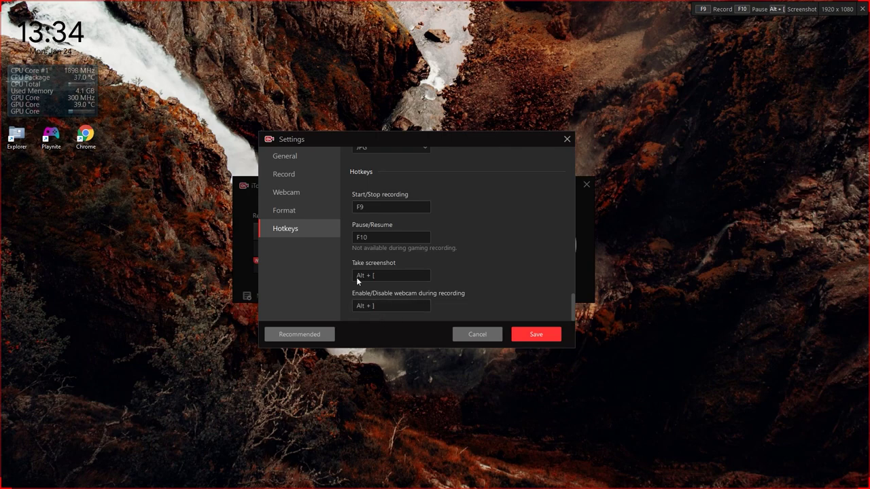
scroll(377, 260, "up", 10)
scroll(413, 259, "down", 10)
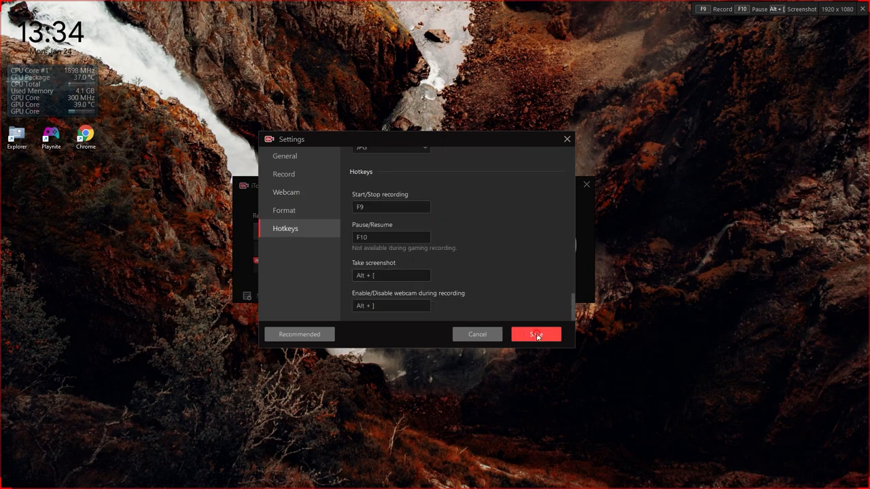
key("Escape")
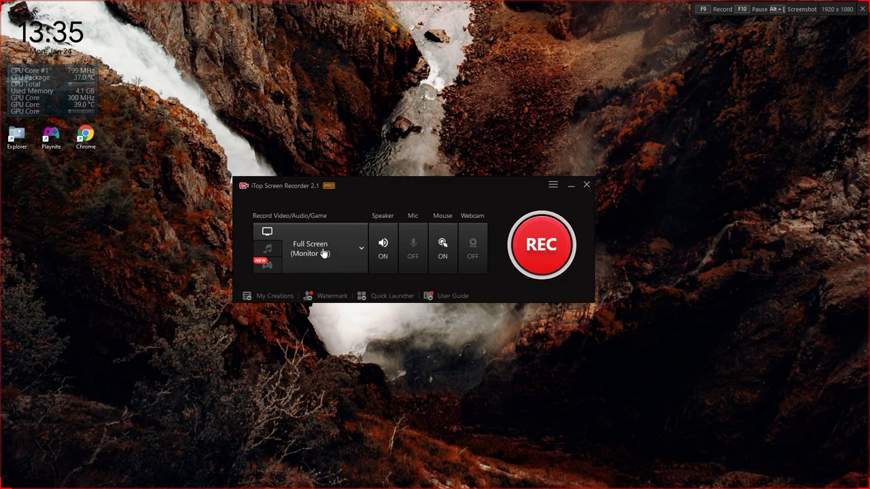
- Review the recording area choices with Full Screen (Monitor #2) kept, and try the speaker and microphone recording toggles
left_click(362, 250)
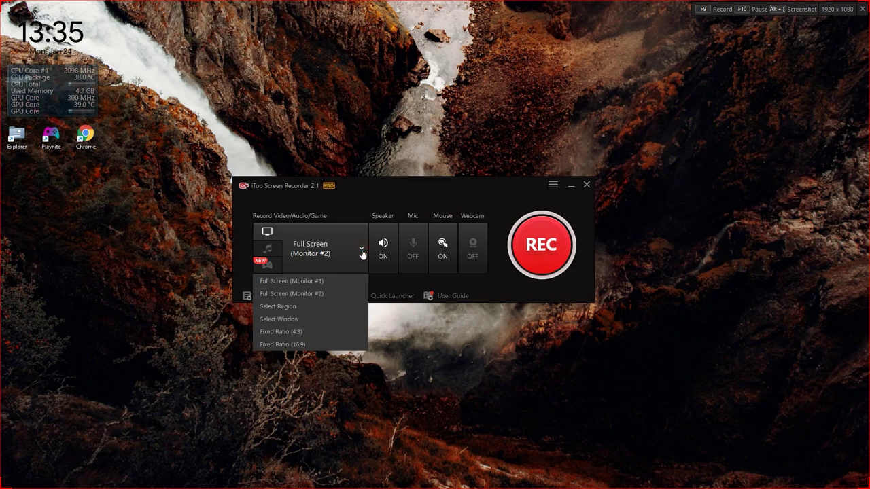
left_click(328, 287)
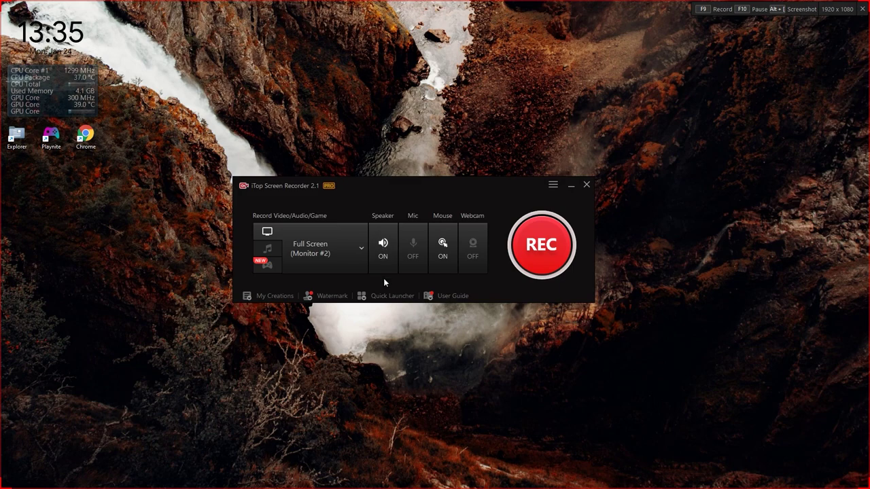
left_click(386, 246)
left_click(385, 266)
left_click(416, 258)
left_click(425, 269)
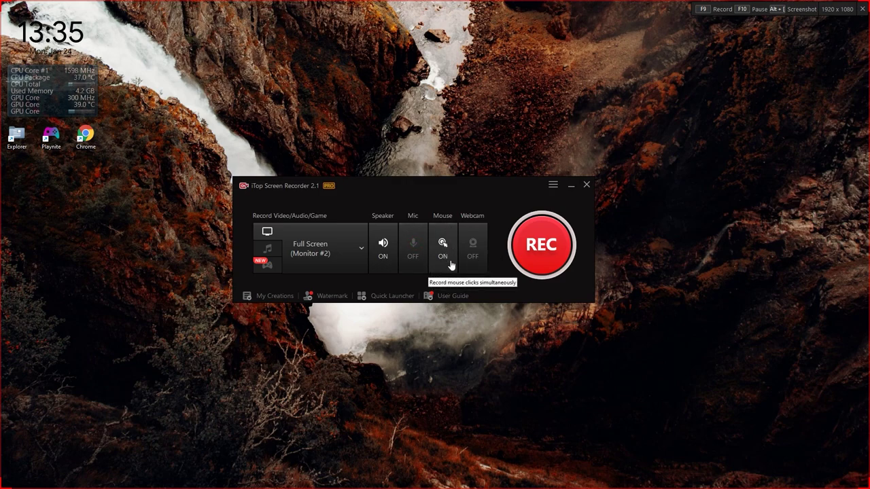
- Switch mouse-click recording off and back on, and switch webcam recording on and off again
left_click(445, 250)
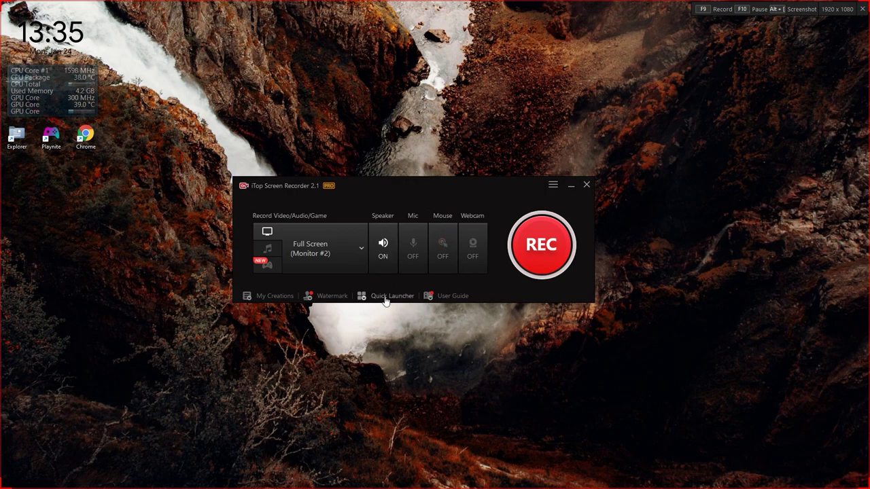
left_click(442, 252)
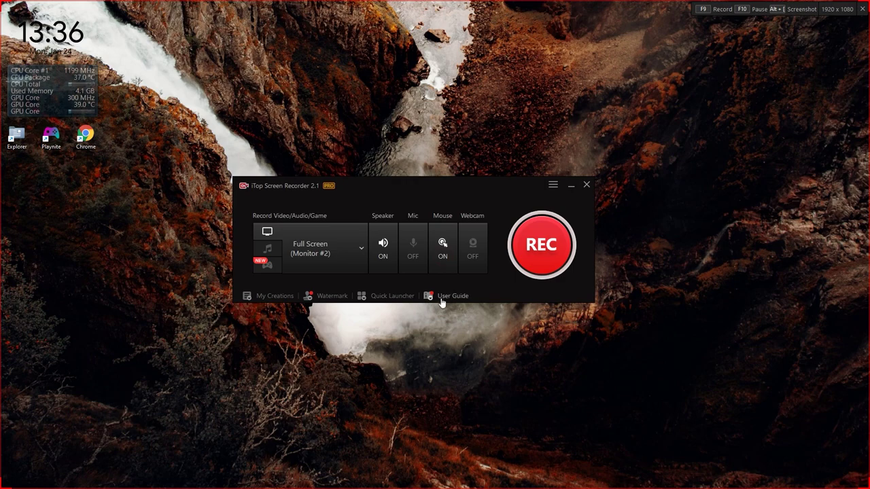
left_click(479, 261)
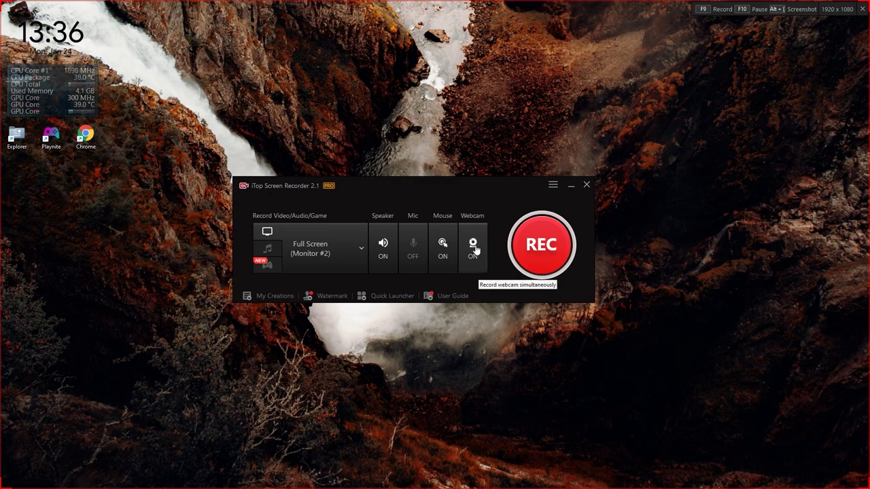
left_click(475, 250)
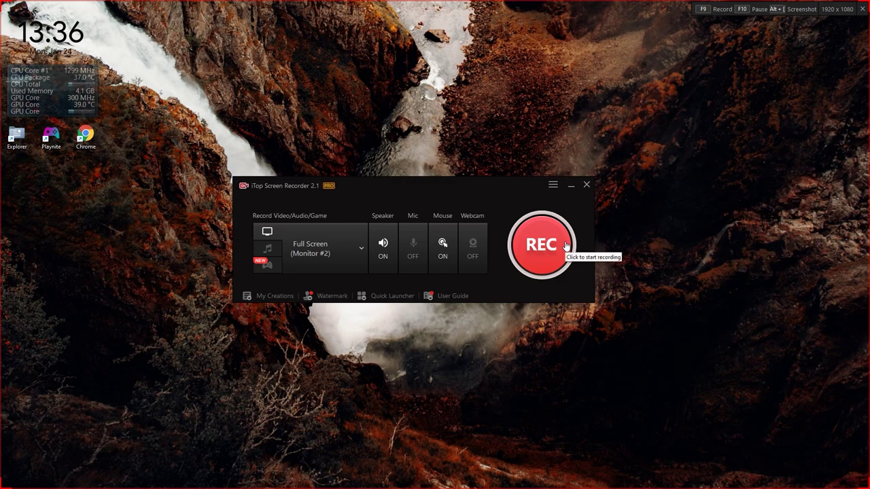
- View the audio recording mode and switch to game recording mode, dismissing the gameplay instructions
left_click(271, 255)
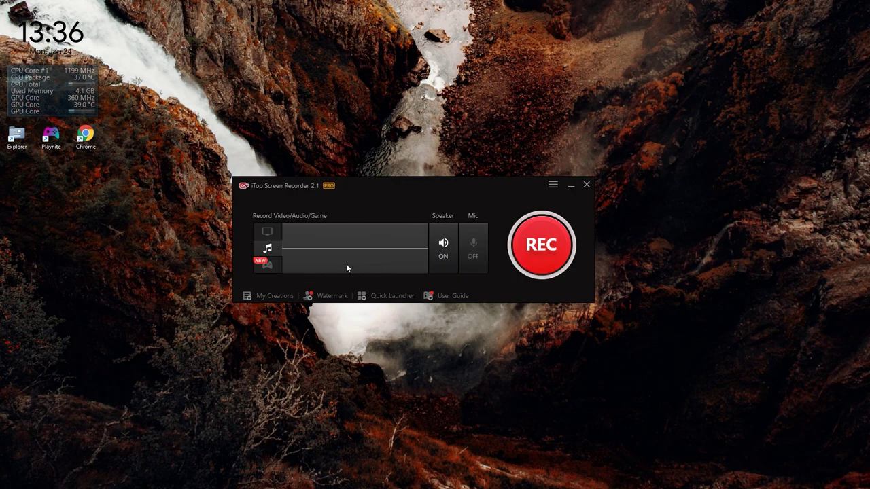
left_click(271, 268)
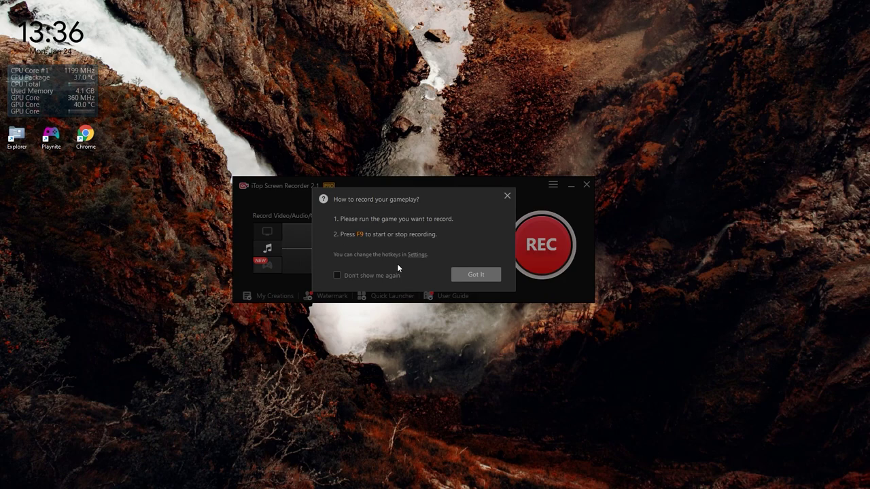
left_click(267, 265)
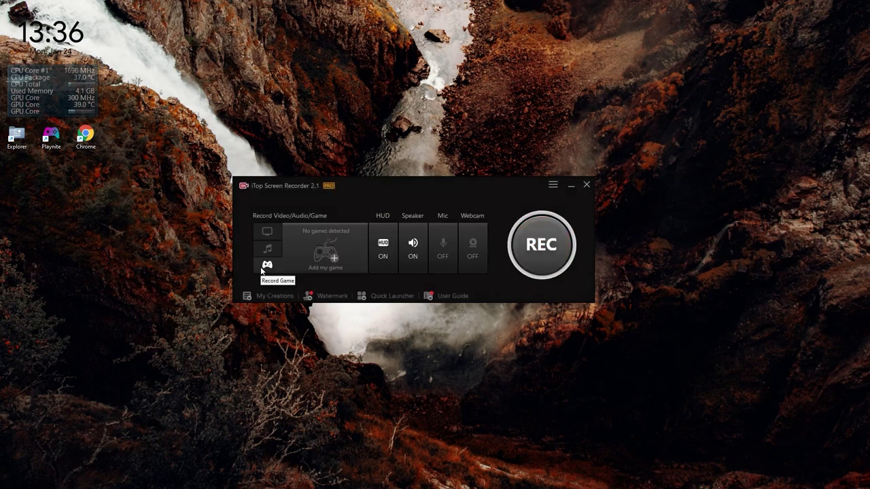
- Start adding a game to record and enter Pes 202 as its name
left_click(333, 265)
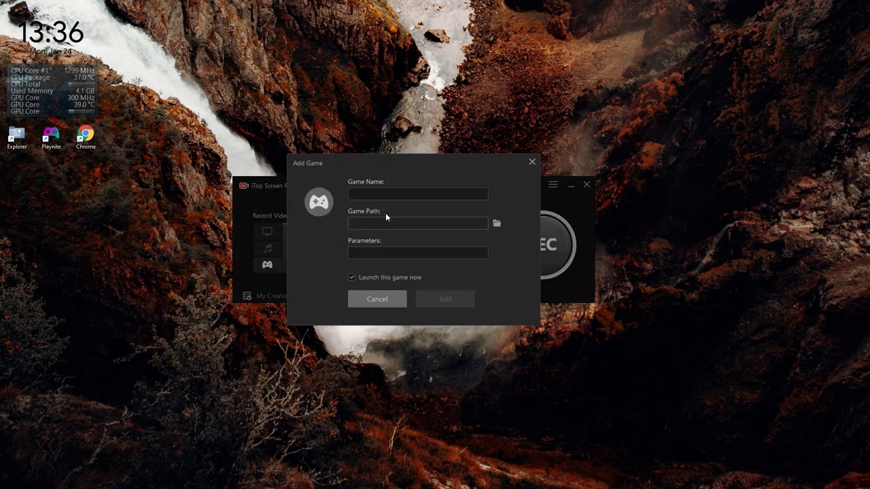
left_click(391, 192)
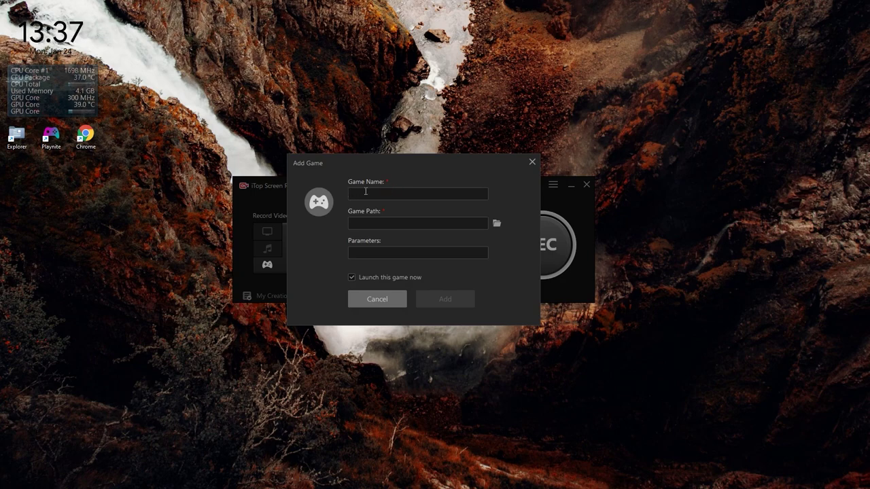
type("Pes 202")
- Choose PES2021.exe from D:\GAME\eFootball PES 2021 as the game path, and close the form without adding the game
left_click(366, 228)
left_click(497, 222)
scroll(453, 275, "down", 2)
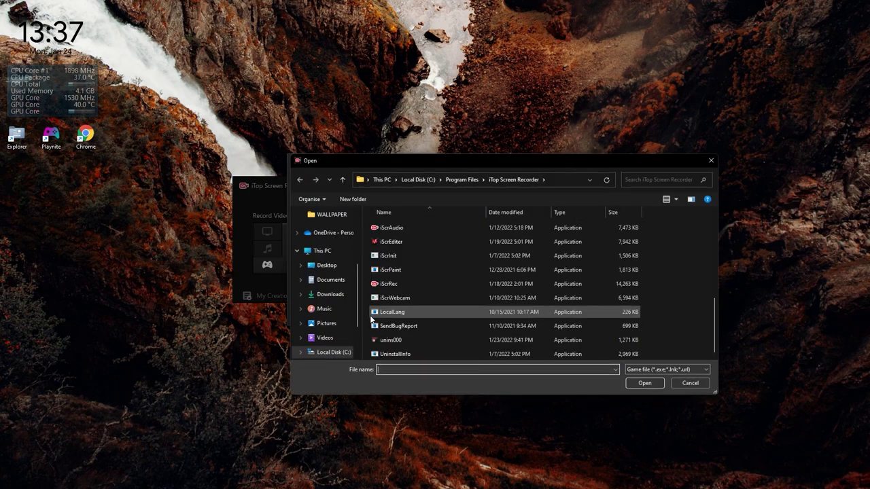
scroll(342, 322, "down", 2)
left_click(331, 301)
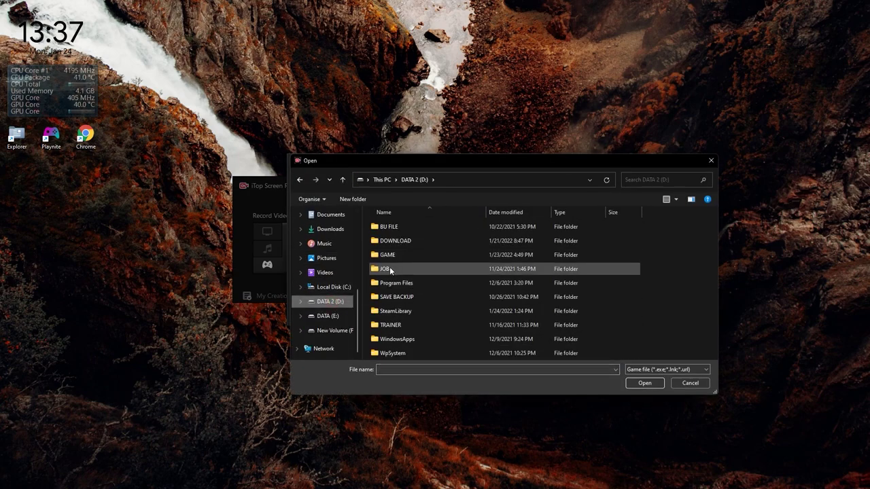
double_click(384, 255)
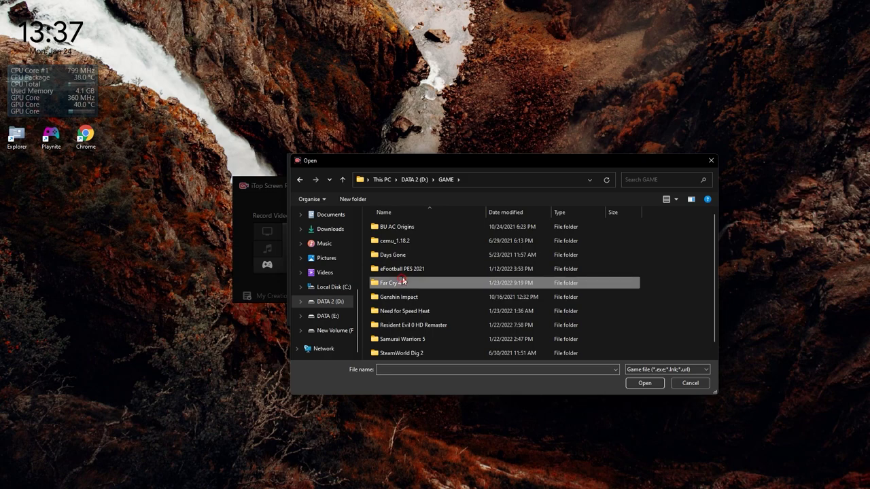
double_click(407, 269)
left_click(391, 269)
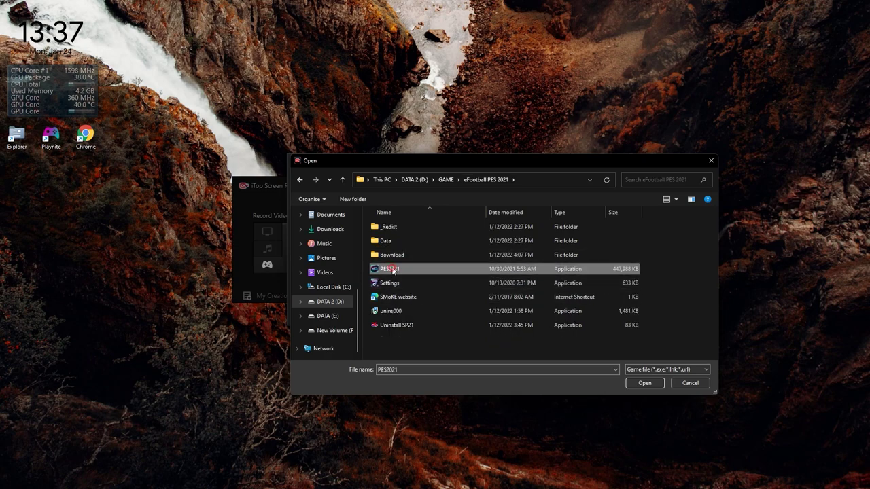
left_click(644, 383)
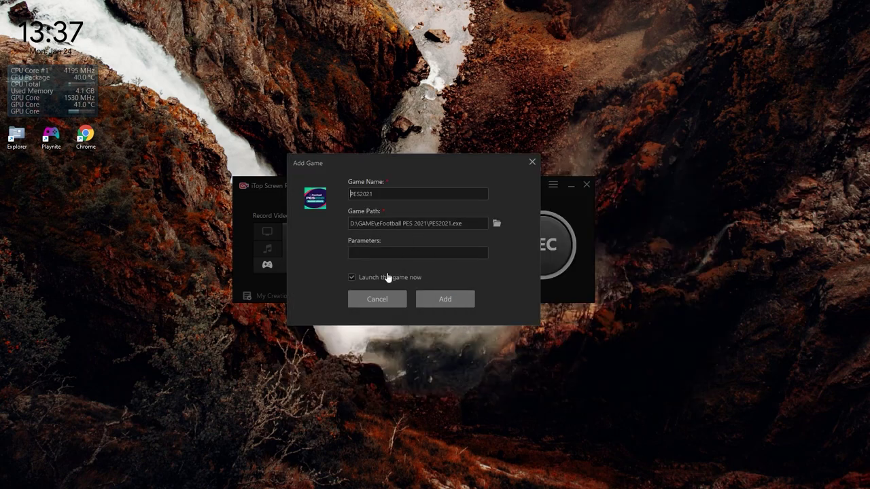
left_click(373, 255)
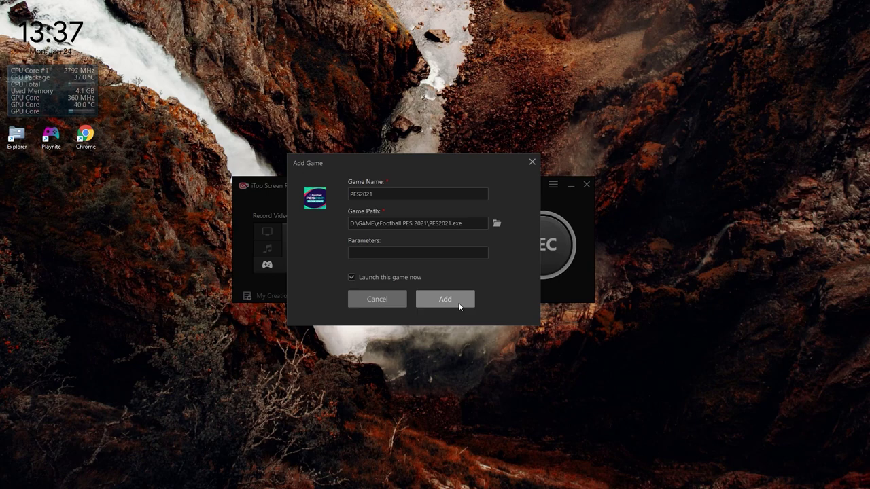
left_click(532, 162)
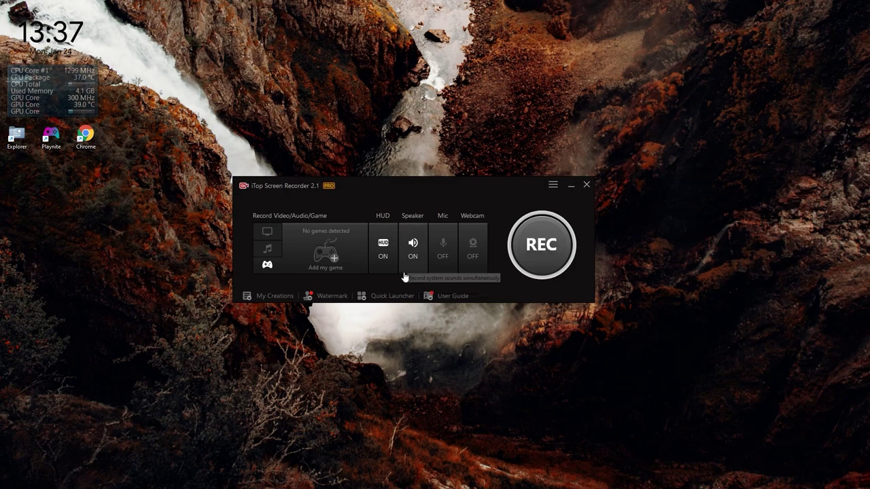
- Switch the HUD off and back on, and try starting and stopping a game recording
left_click(384, 257)
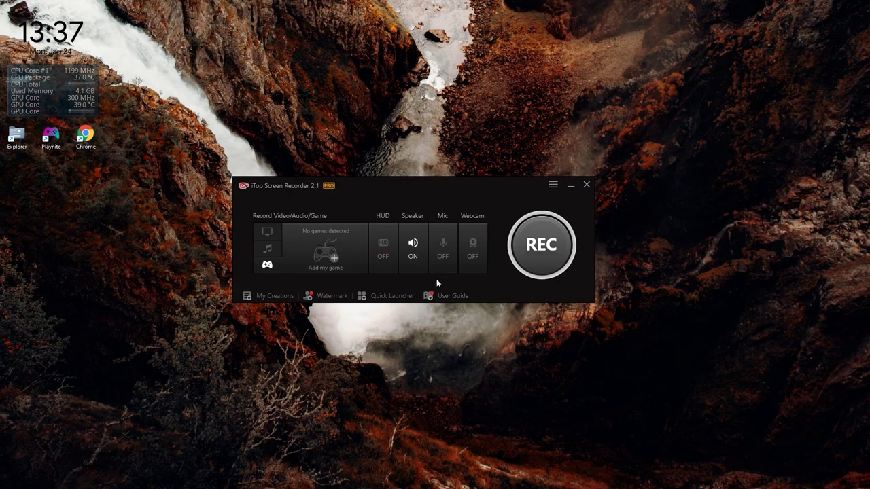
left_click(385, 253)
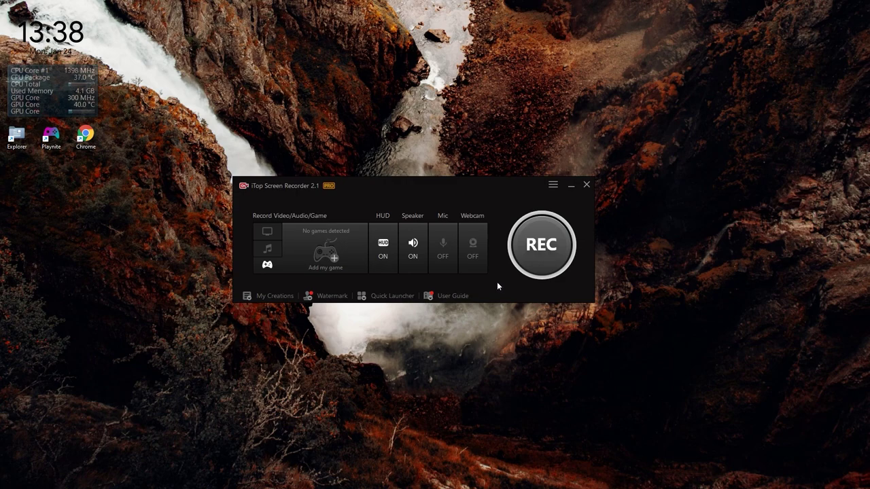
left_click_drag(432, 186, 442, 202)
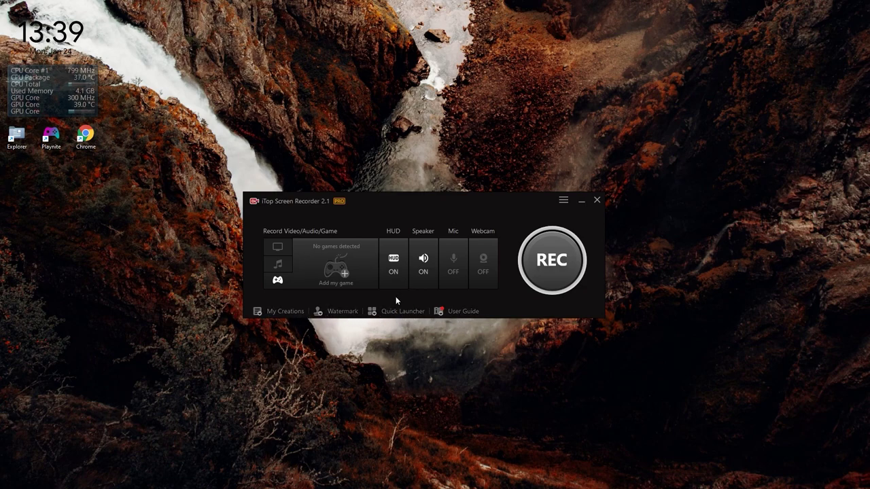
key("F9")
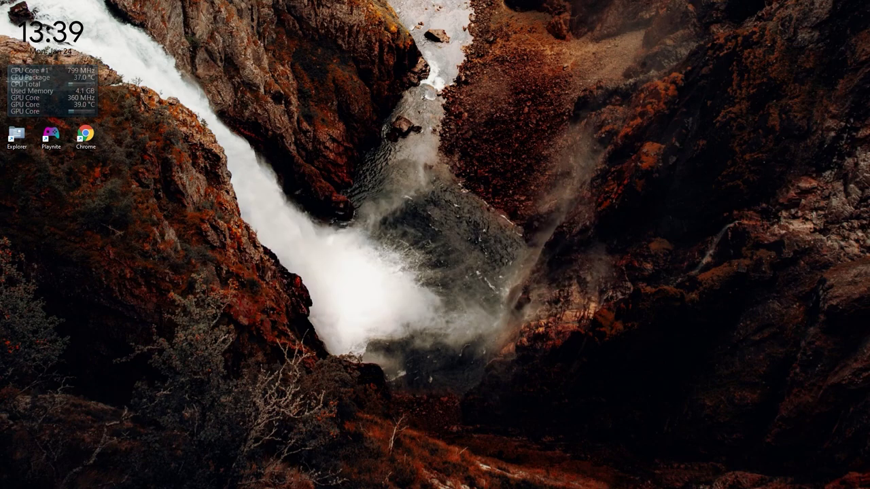
key("F9")
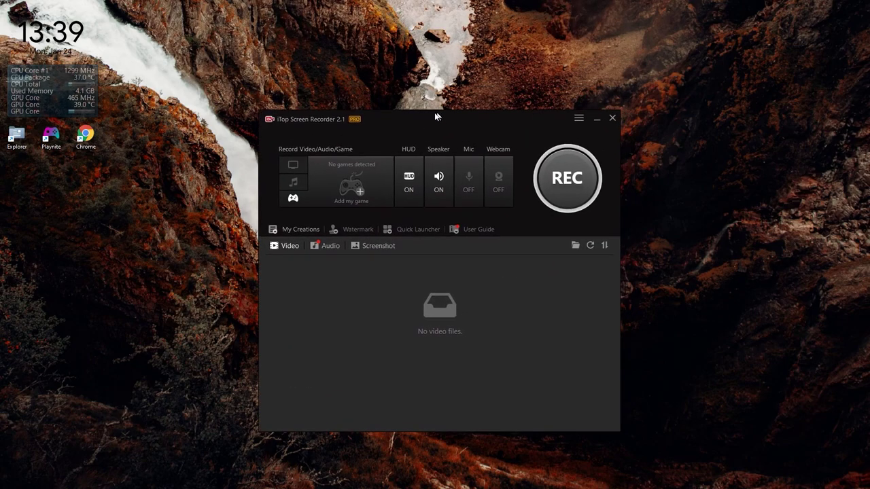
- Examine the video, audio and screenshot lists in My Creations, returning to the video list
left_click(307, 252)
left_click(271, 251)
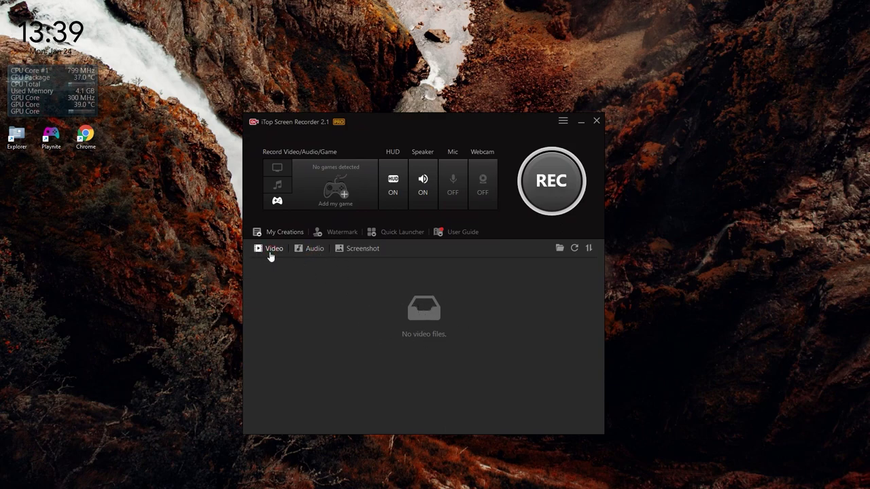
left_click(309, 249)
left_click(356, 250)
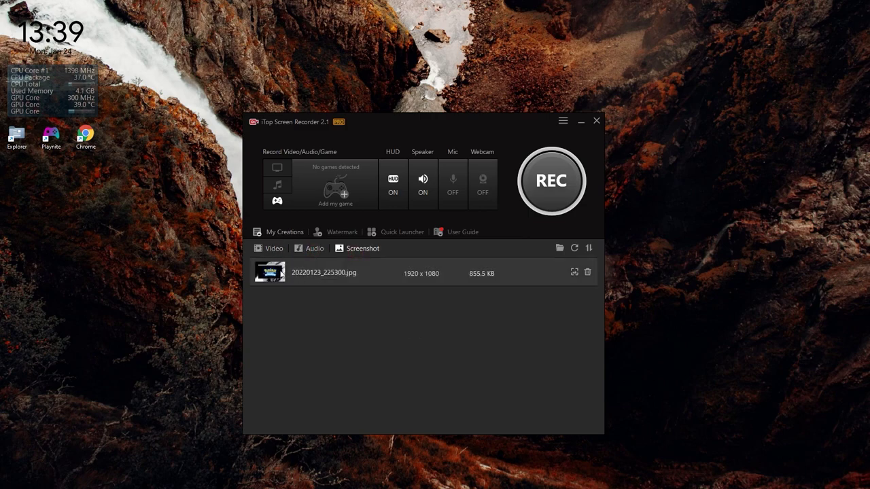
left_click(272, 249)
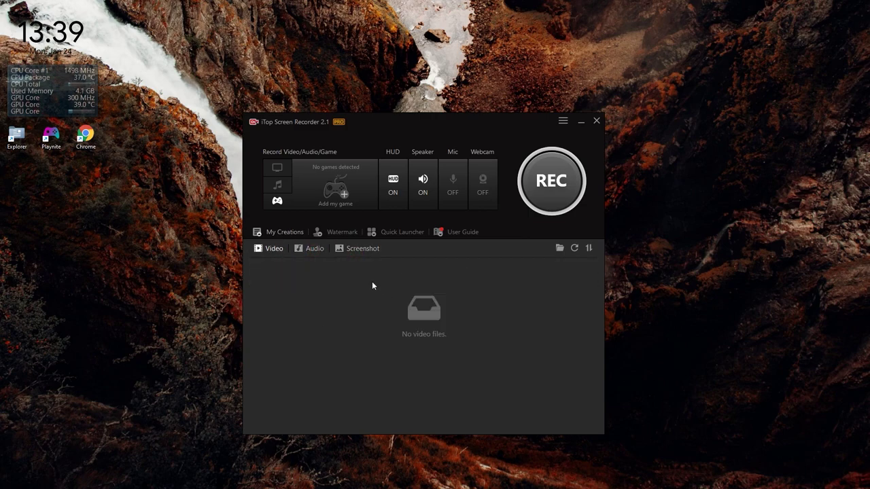
- Set the watermark overlay to Customize and inspect its caption text and position options, keeping the position at Center
left_click(339, 231)
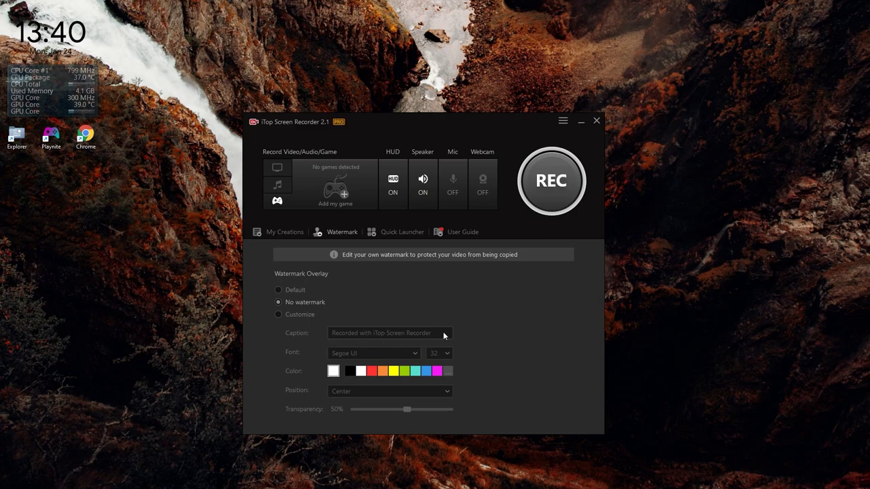
left_click_drag(432, 334, 313, 333)
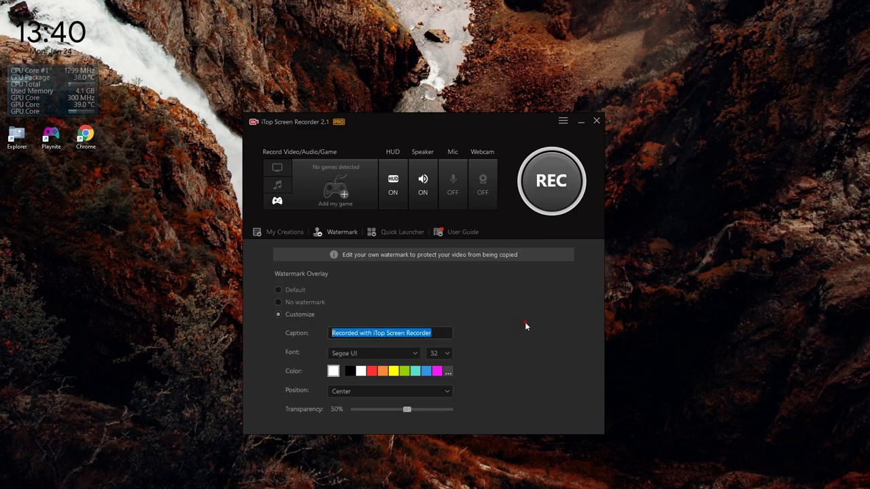
left_click(423, 335)
double_click(437, 334)
left_click(455, 342)
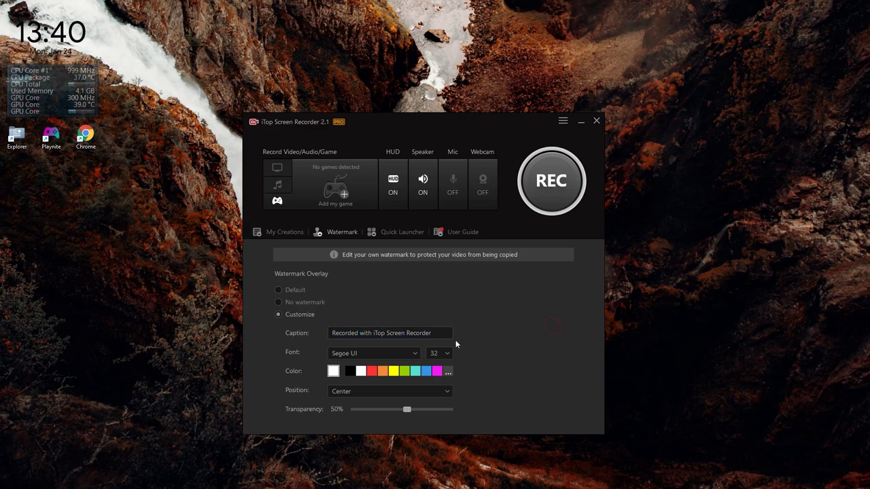
left_click_drag(435, 333, 318, 336)
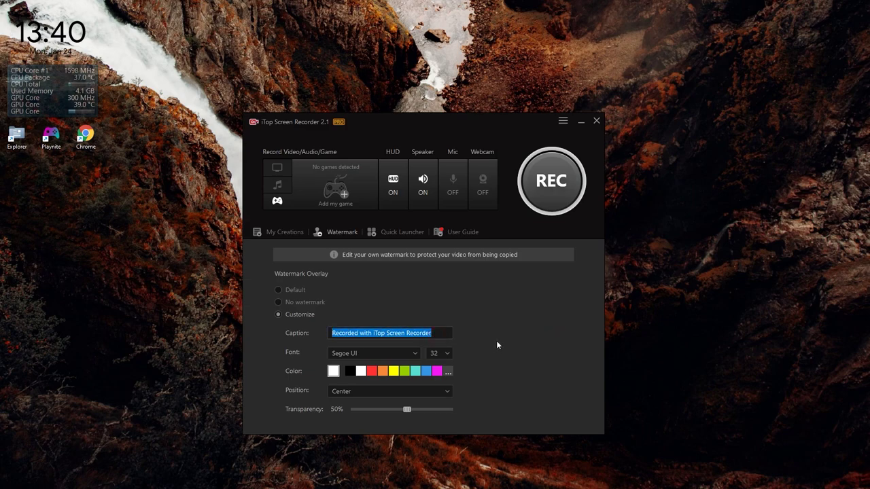
left_click(417, 389)
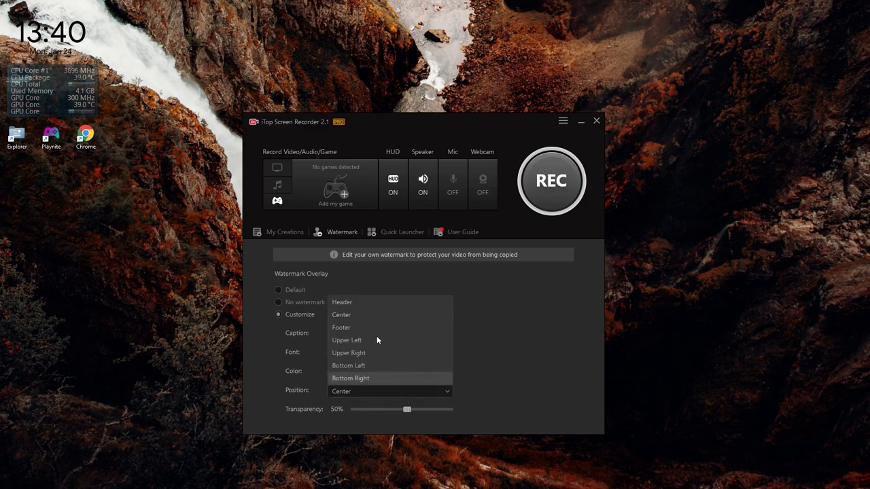
left_click(476, 388)
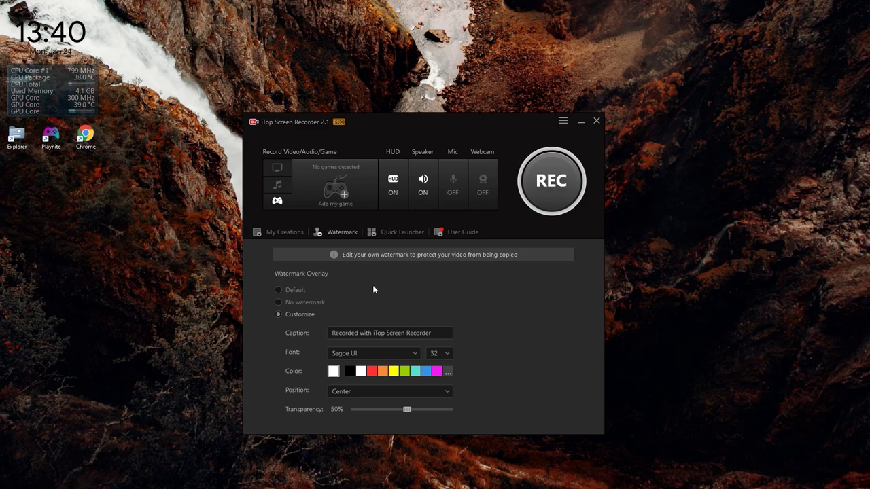
- View the recording platforms offered in Quick Launcher and collapse the section
left_click(386, 233)
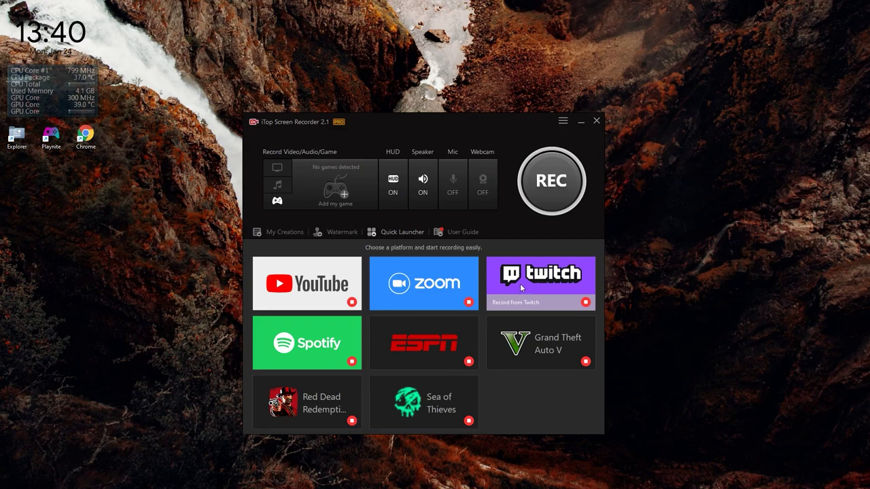
left_click(392, 236)
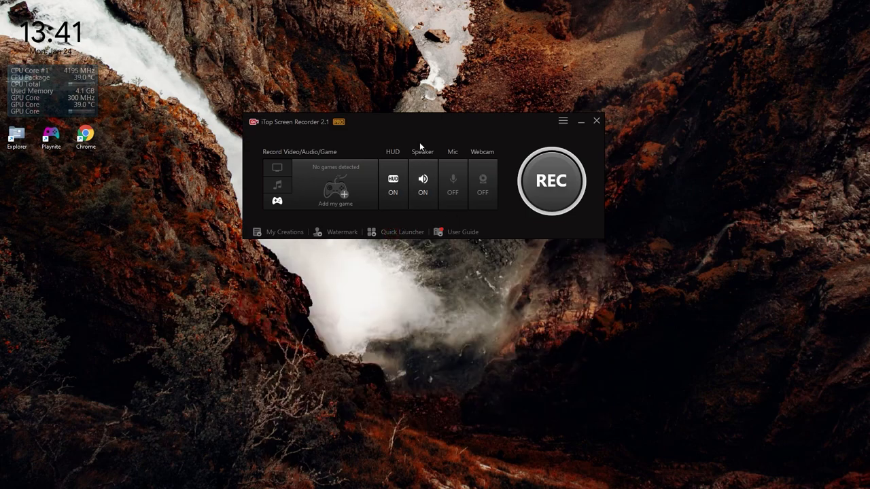
left_click_drag(429, 117, 428, 200)
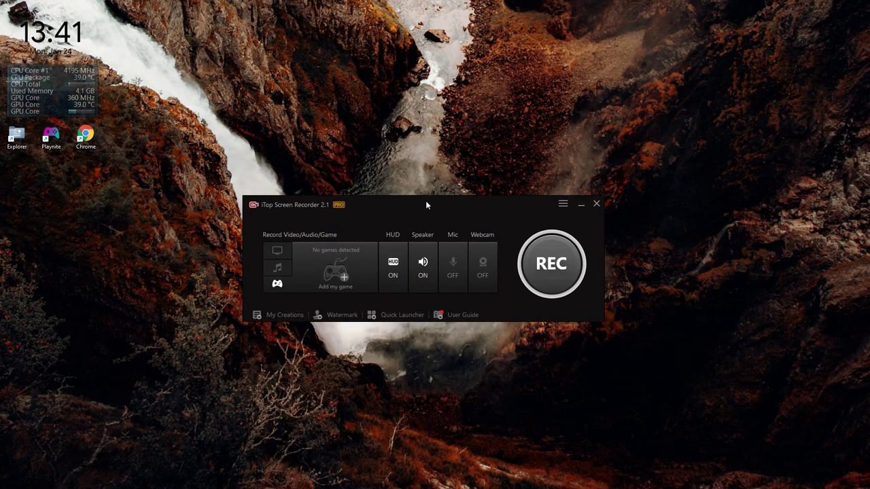
left_click_drag(427, 214, 431, 197)
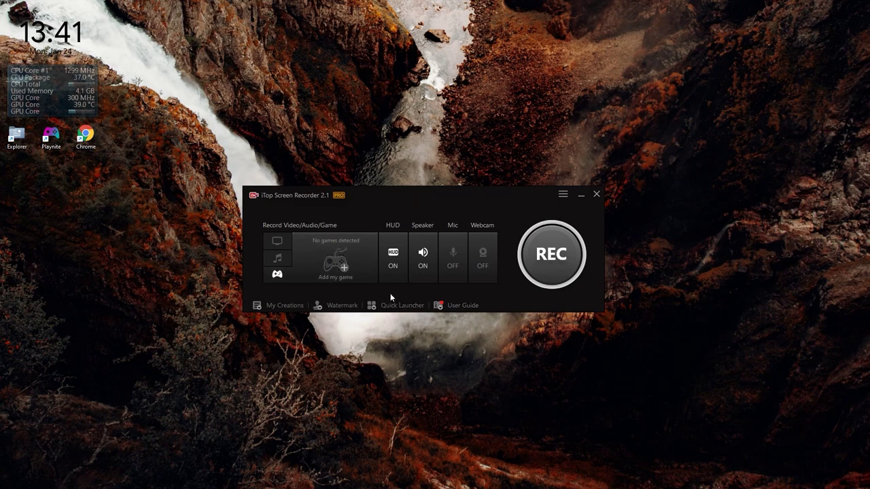
left_click_drag(396, 196, 388, 208)
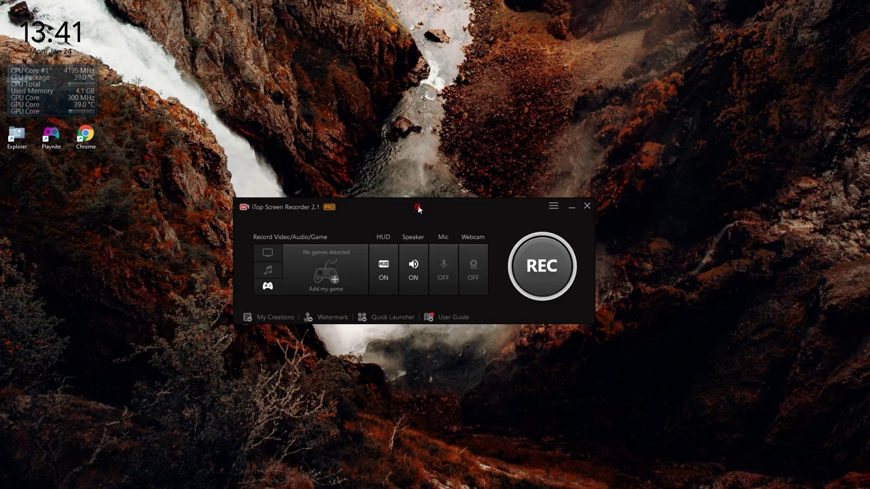
left_click_drag(418, 207, 419, 205)
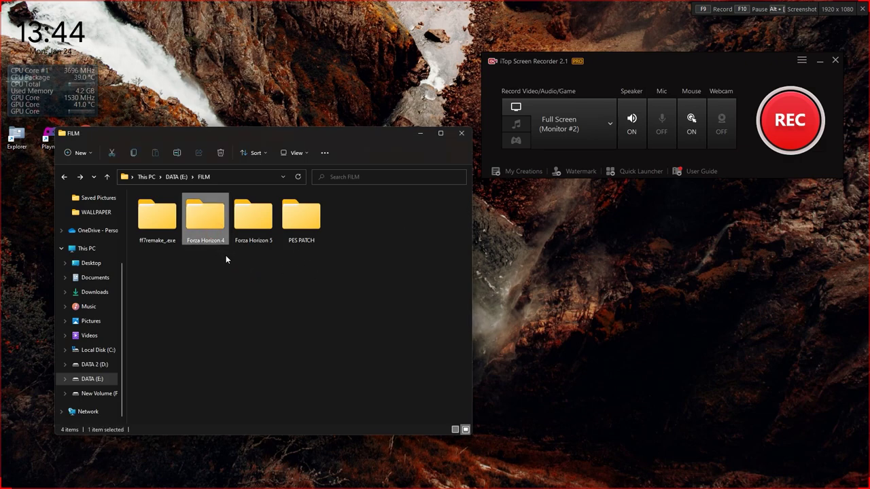
- Open the Forza Horizon 4 folder inside FILM and play the gameplay video stored in it
left_click(253, 225)
left_click(260, 267)
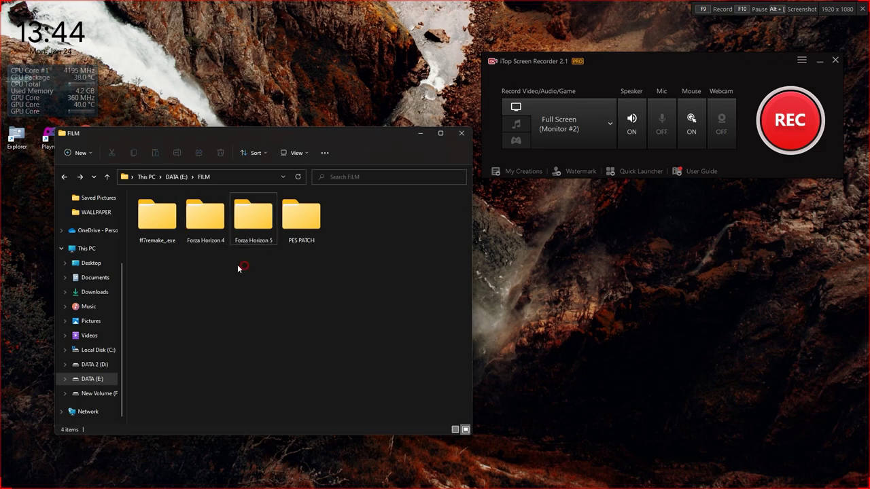
left_click(167, 230)
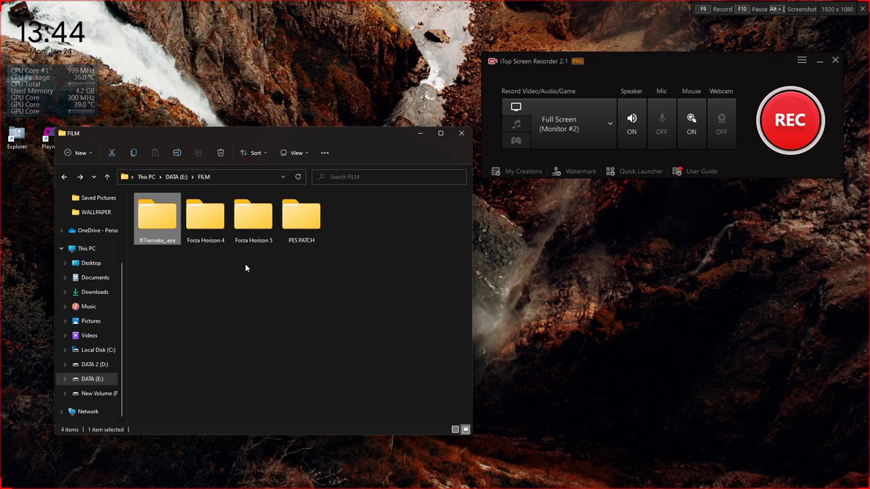
double_click(207, 224)
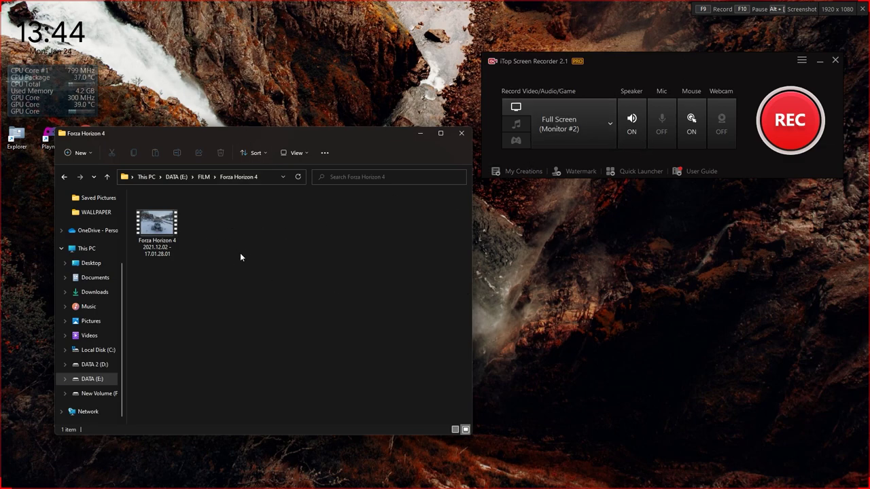
double_click(158, 232)
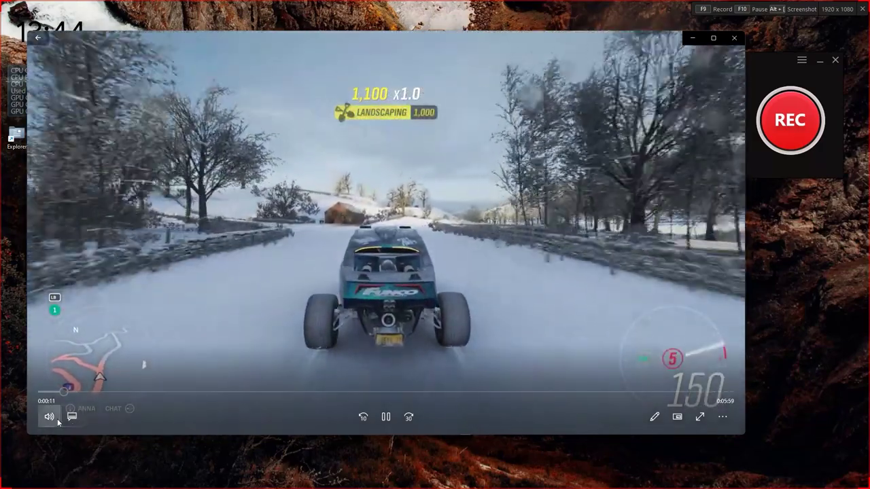
- Turn the Forza Horizon 4 video's volume all the way down, watch the footage and close the player
left_click(49, 417)
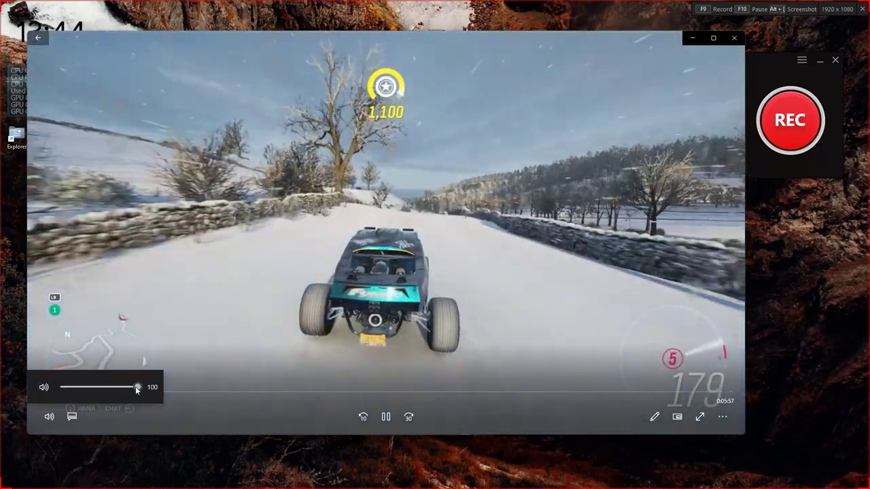
left_click_drag(136, 389, 64, 389)
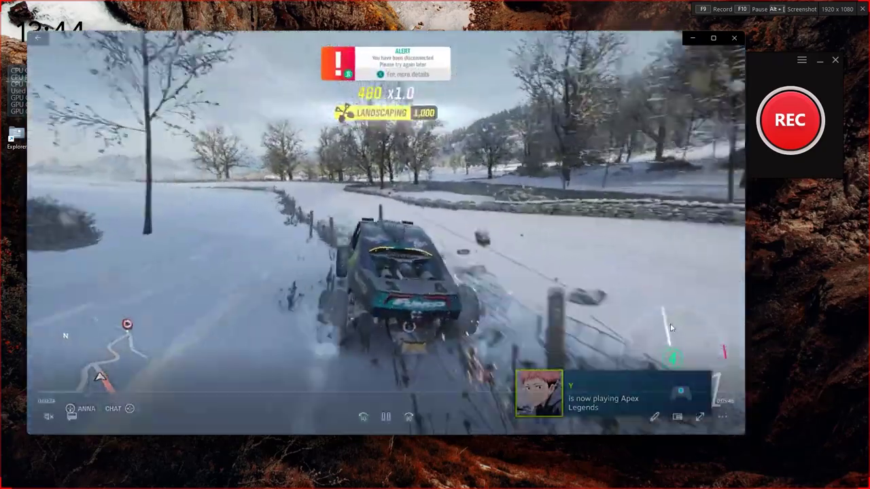
mouse_move(642, 350)
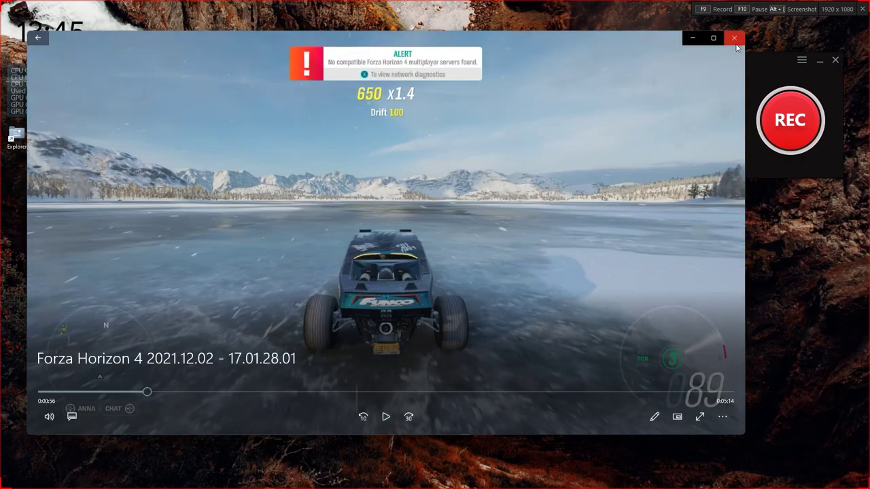
left_click(734, 39)
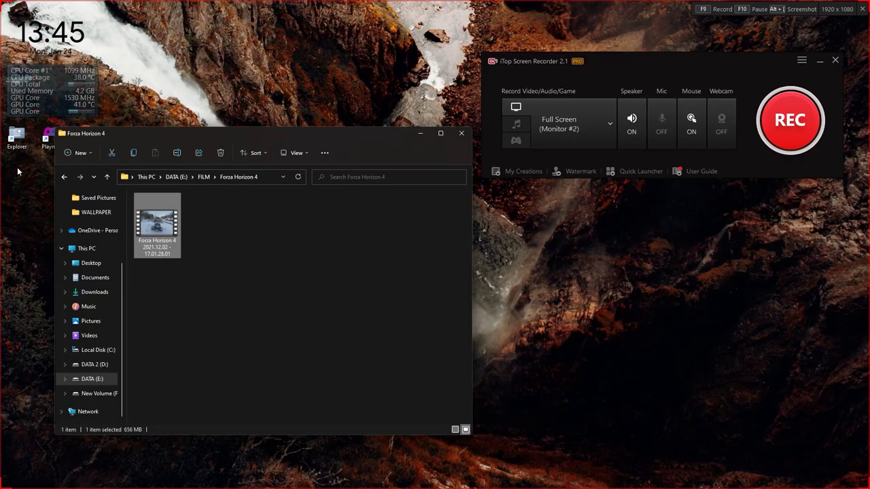
- Return to the FILM folder, open Forza Horizon 5 and play the video Forza Horizon 5 2021.11.23 - 21.56.04.02
left_click(63, 176)
double_click(250, 221)
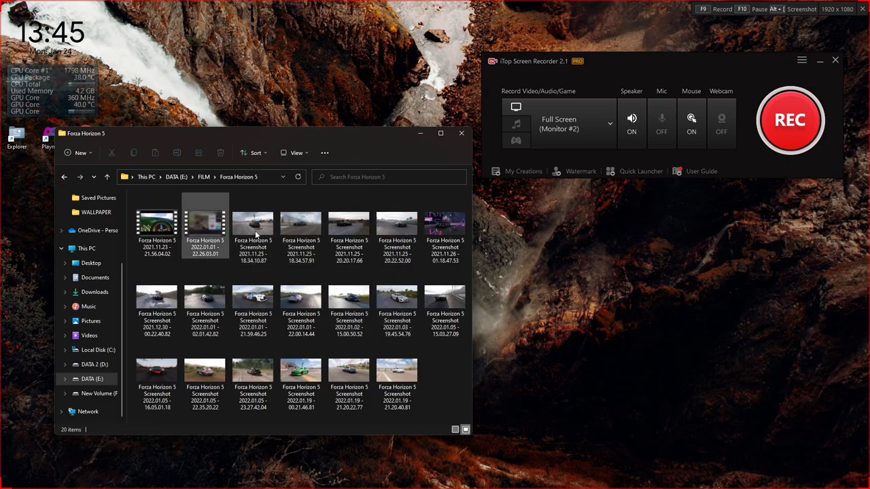
double_click(145, 249)
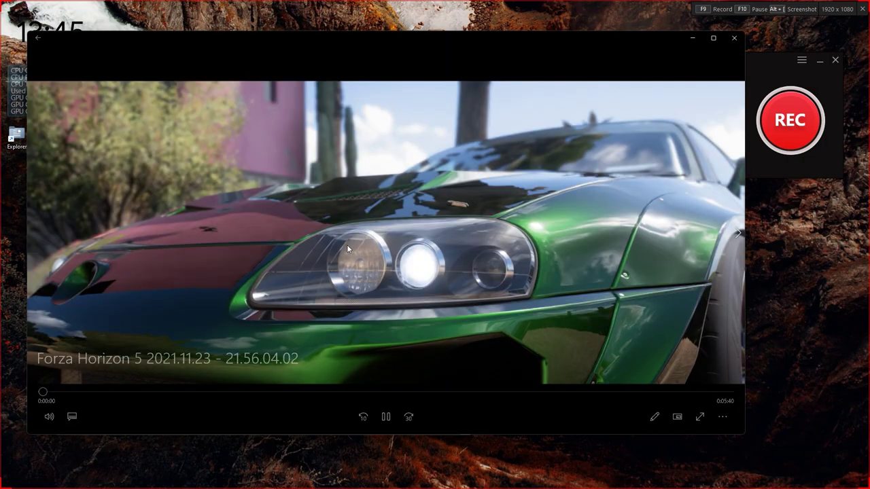